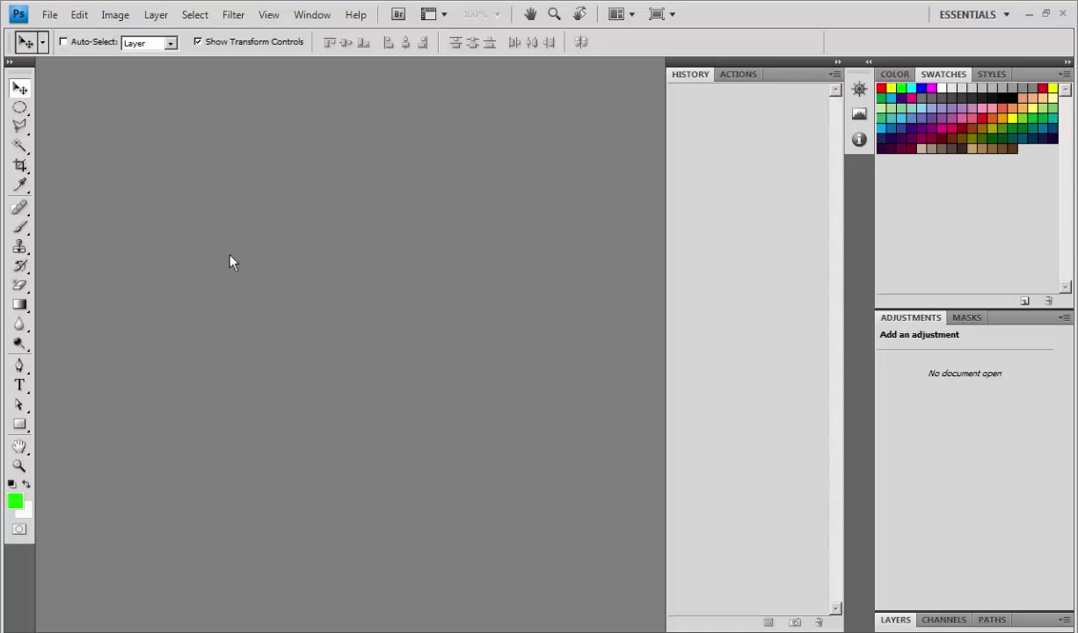
- Create a new 1280×720 px document at 300 pixels/inch with a white background
left_click(49, 15)
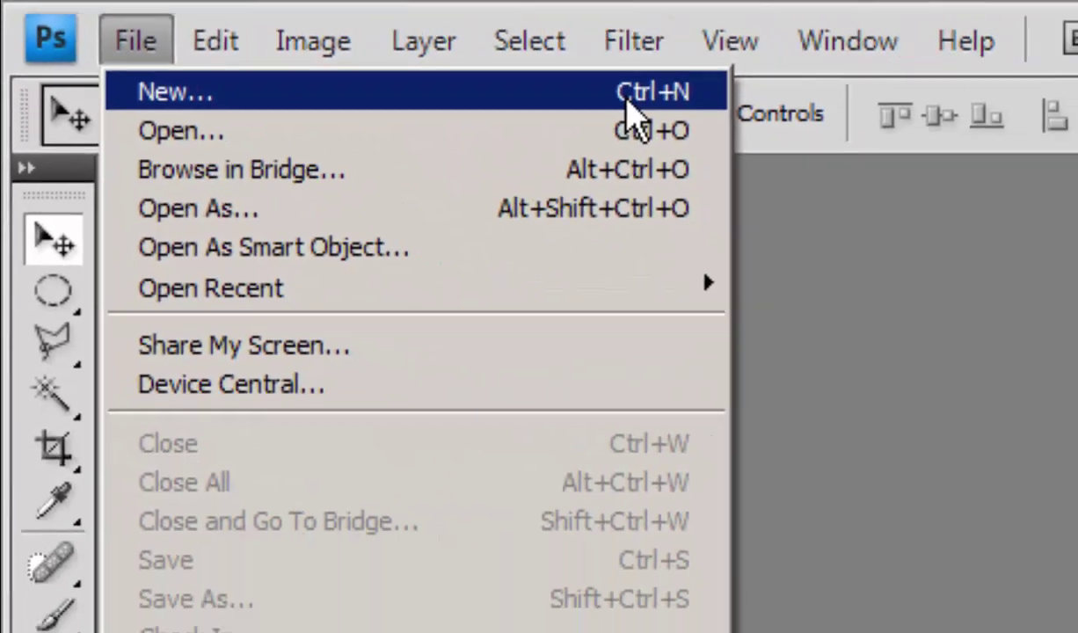
left_click(633, 110)
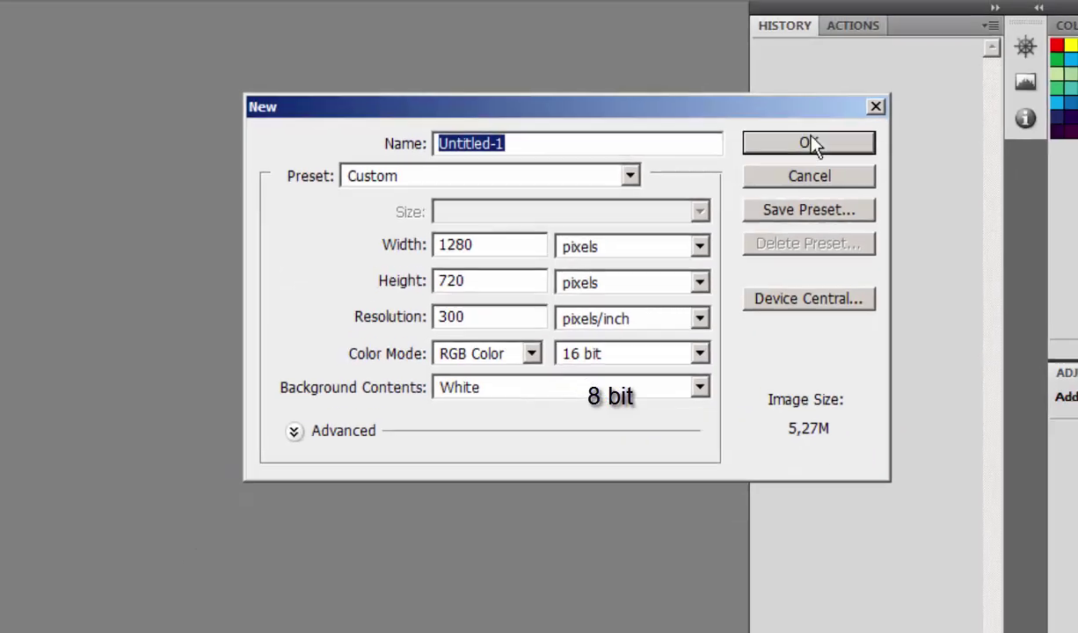
left_click(714, 157)
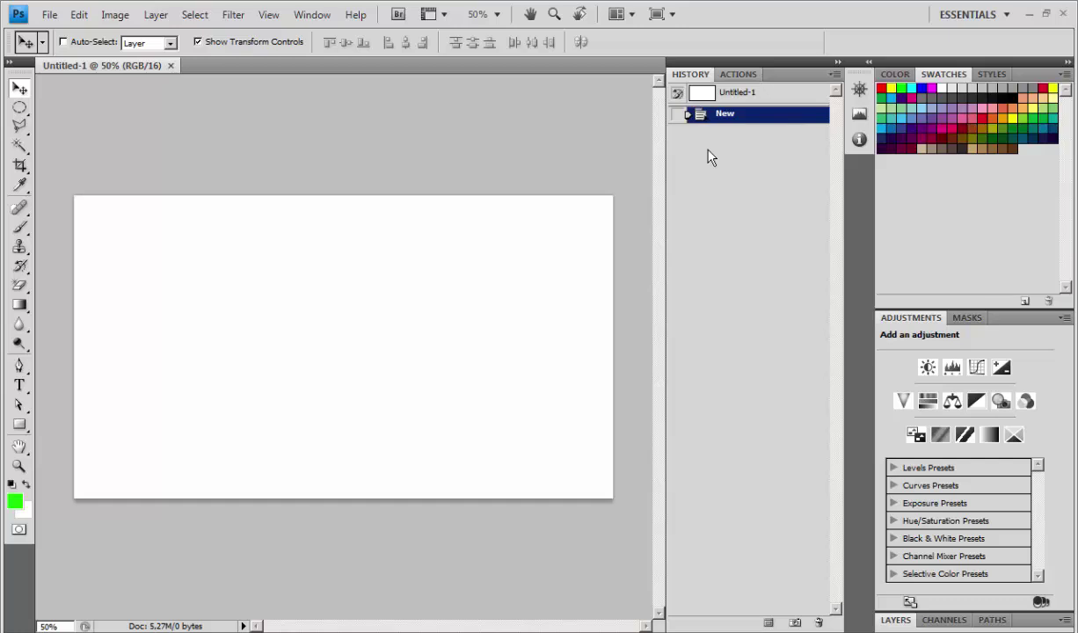
- Duplicate the Background layer as Background copy
left_click(936, 619)
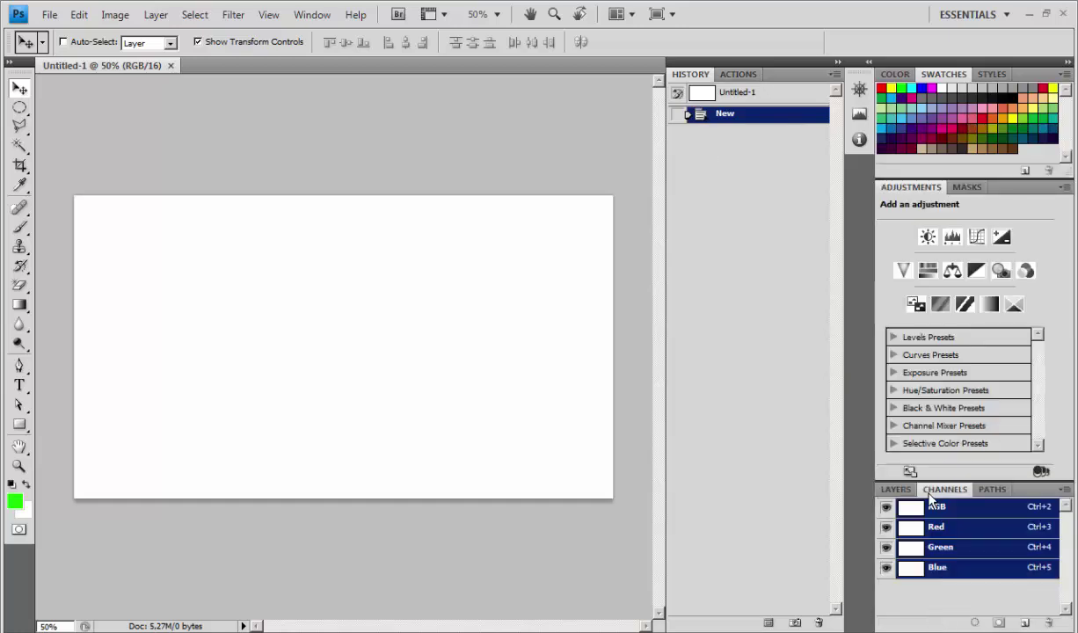
left_click(896, 489)
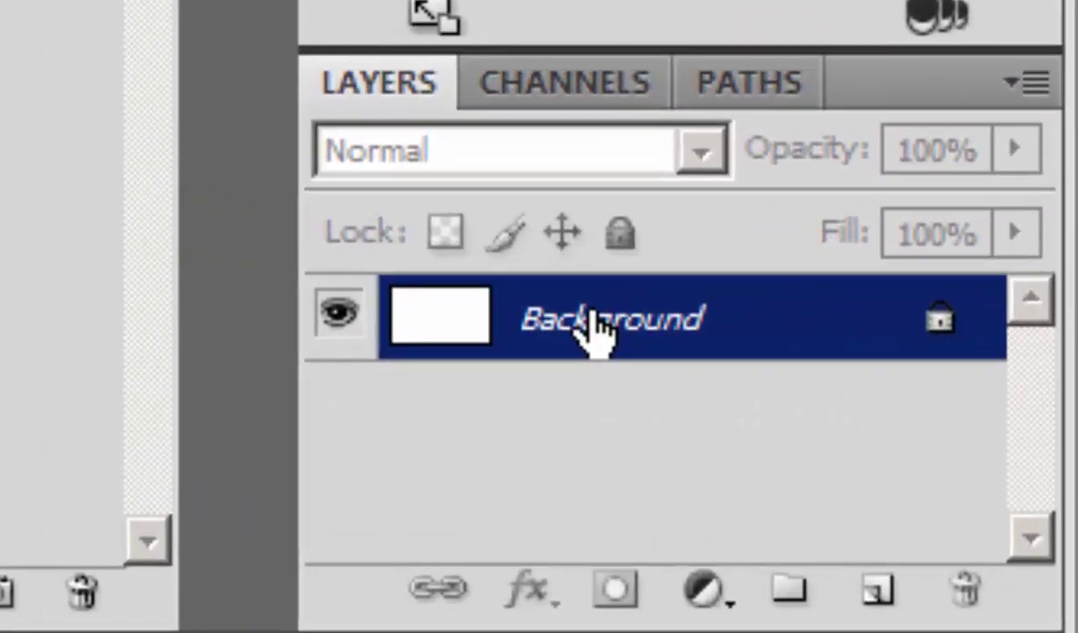
right_click(595, 325)
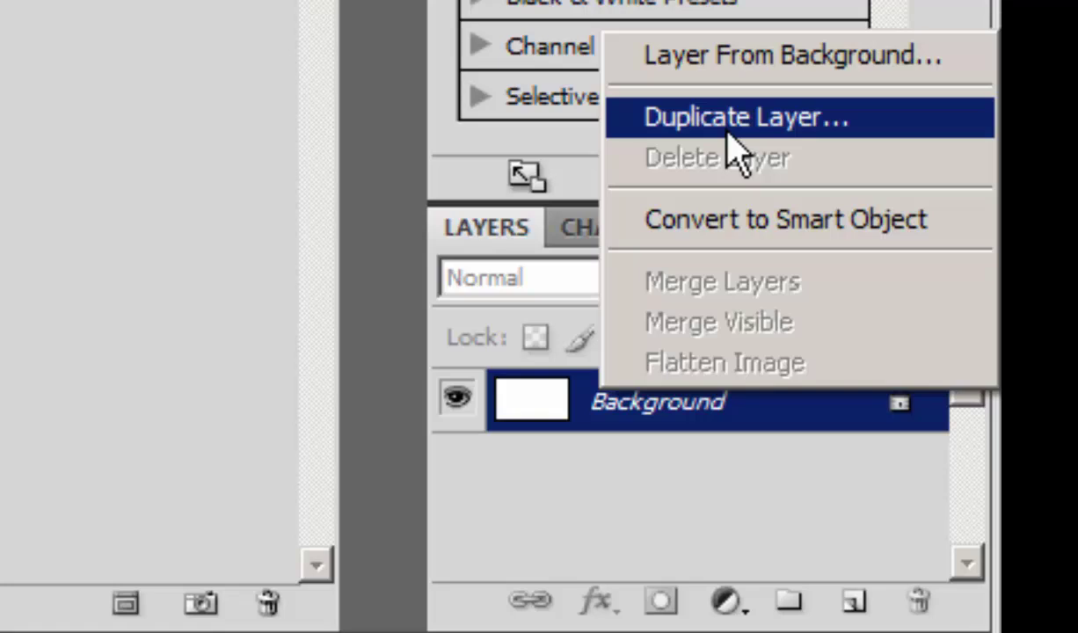
left_click(728, 131)
key("Return")
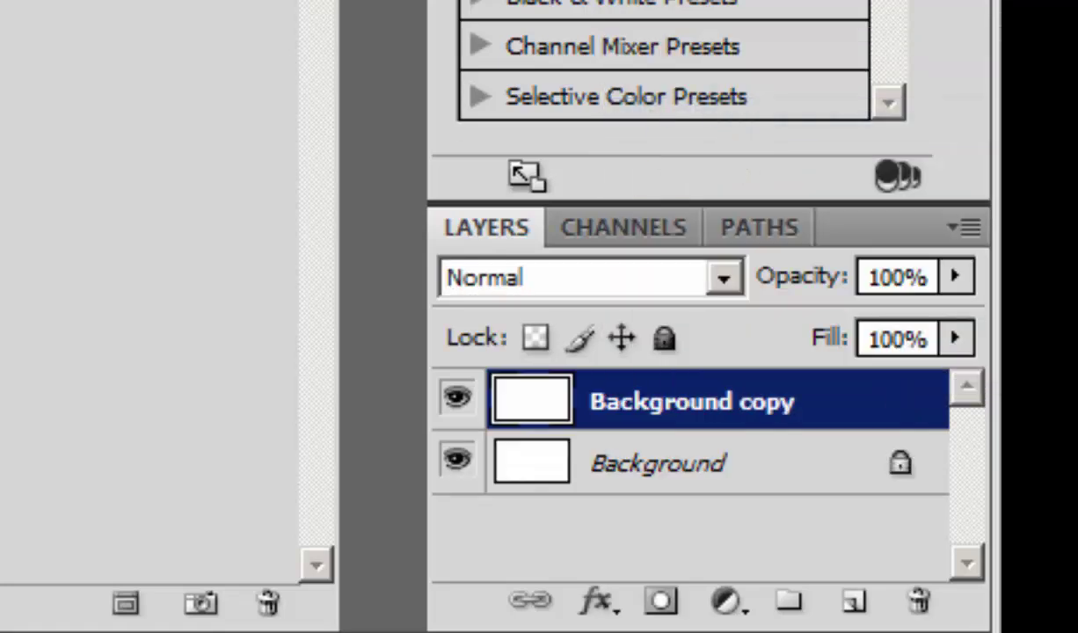
- Delete the original locked Background layer
left_click(693, 470)
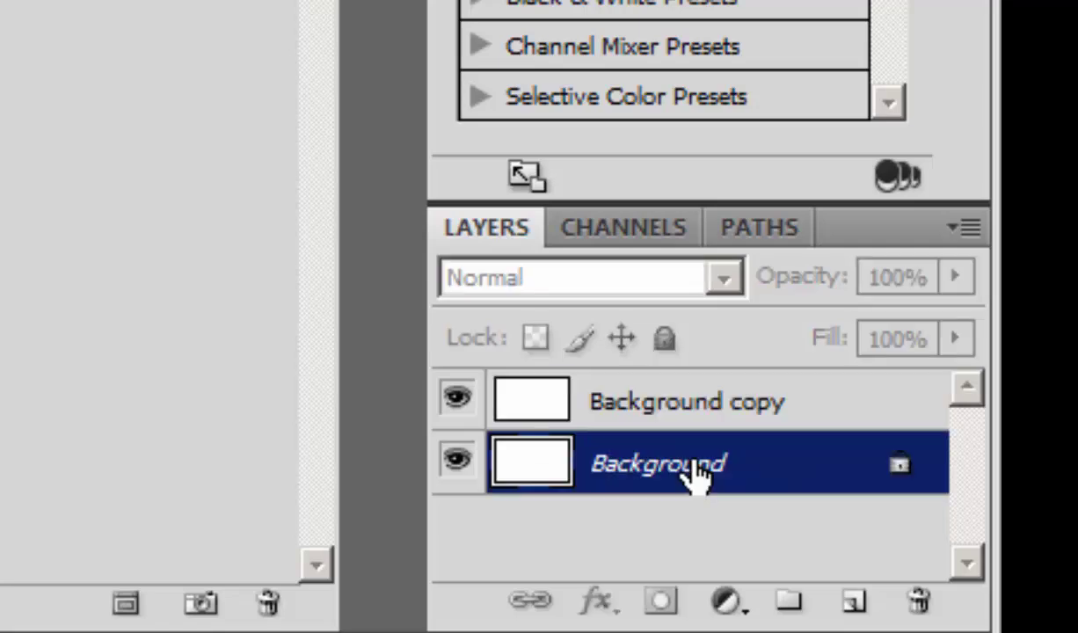
right_click(695, 475)
left_click(676, 222)
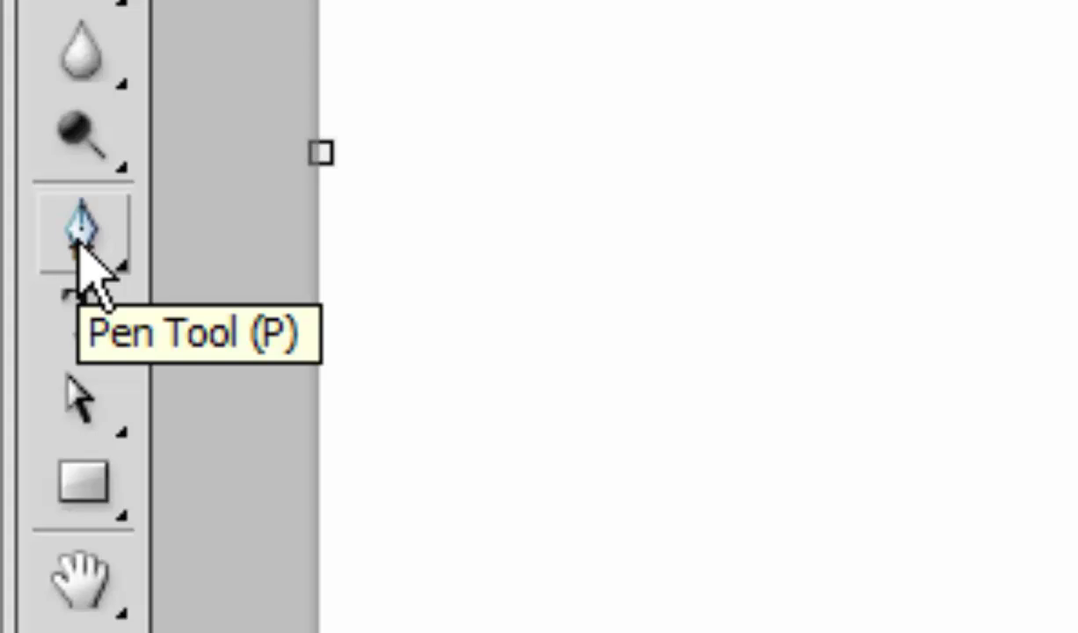
- Start a Pen shape path with curved anchors at the bottom-left and top-left corners
left_click(81, 242)
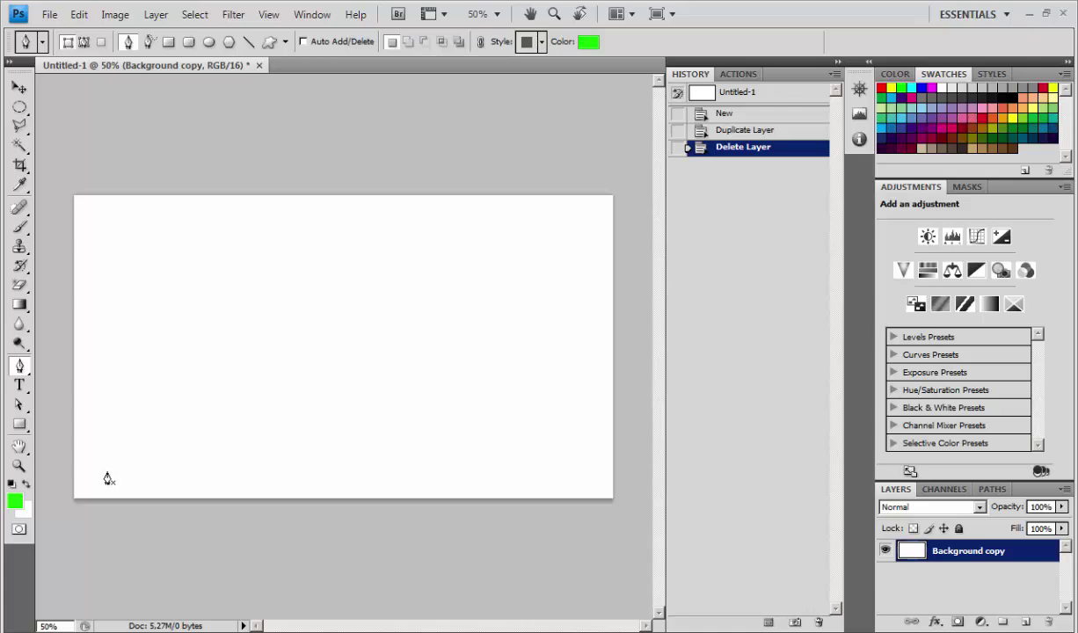
left_click_drag(107, 473, 93, 458)
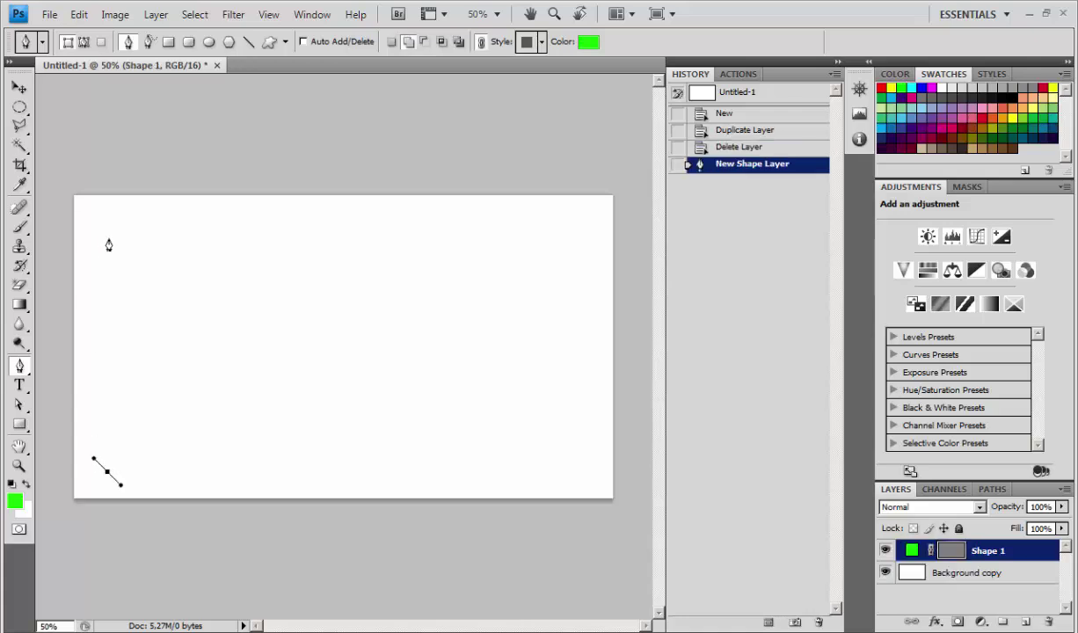
left_click_drag(106, 235, 130, 211)
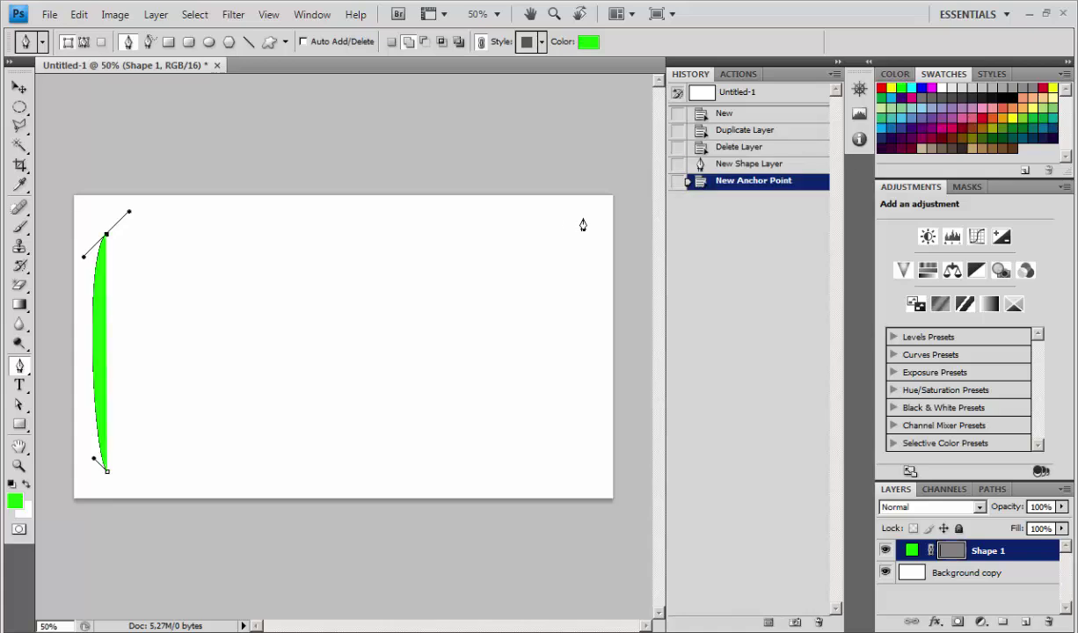
- Give the shape the blank stroke-only style, leaving the fill colour unchanged
left_click(587, 41)
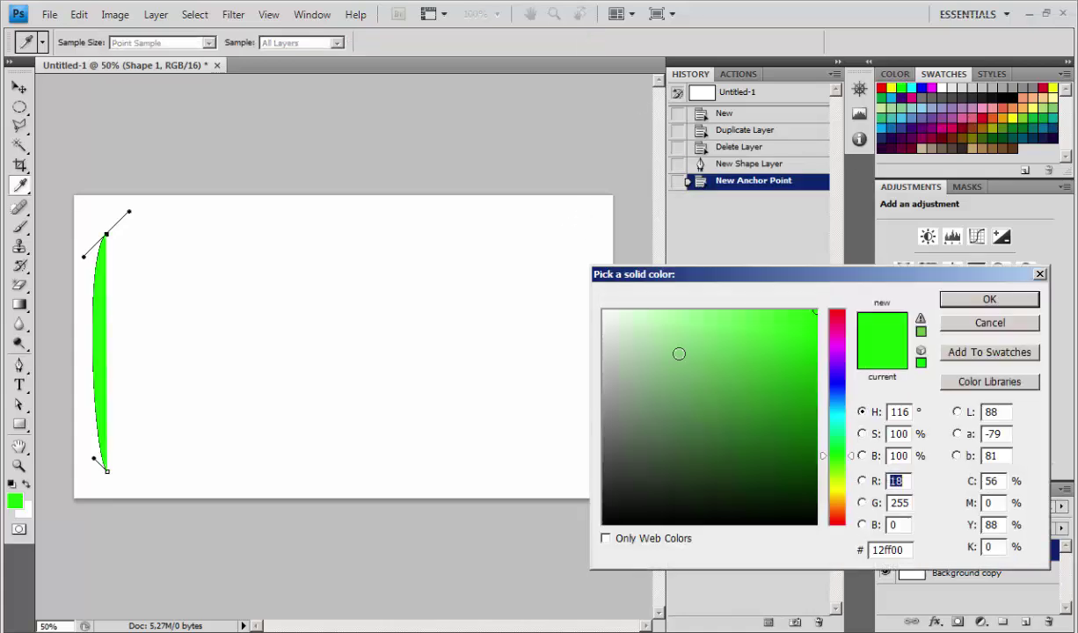
left_click(960, 321)
left_click(525, 44)
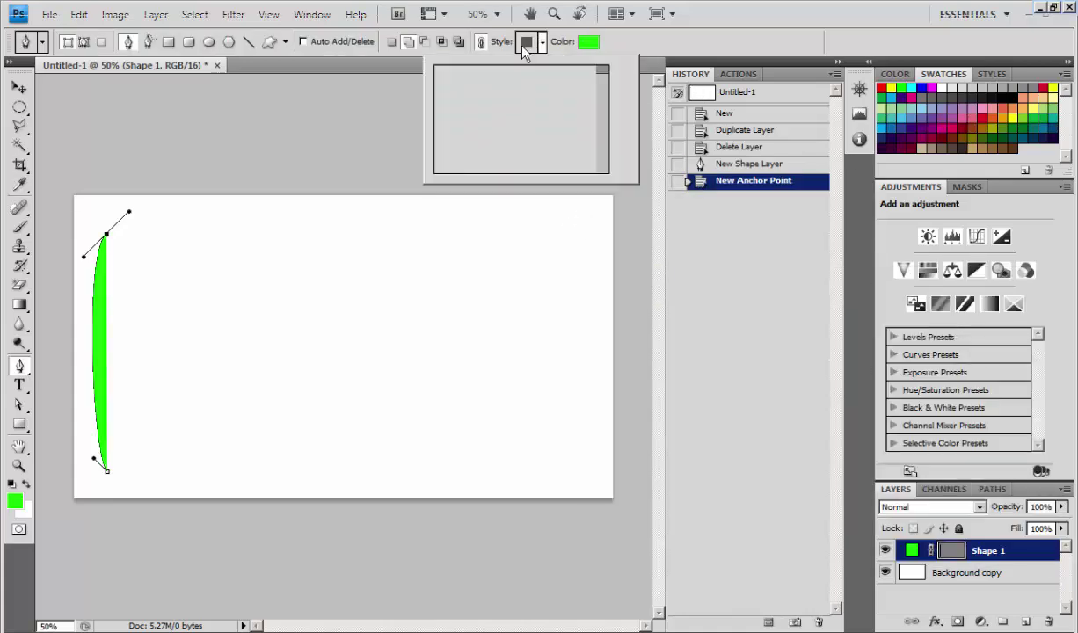
left_click(448, 159)
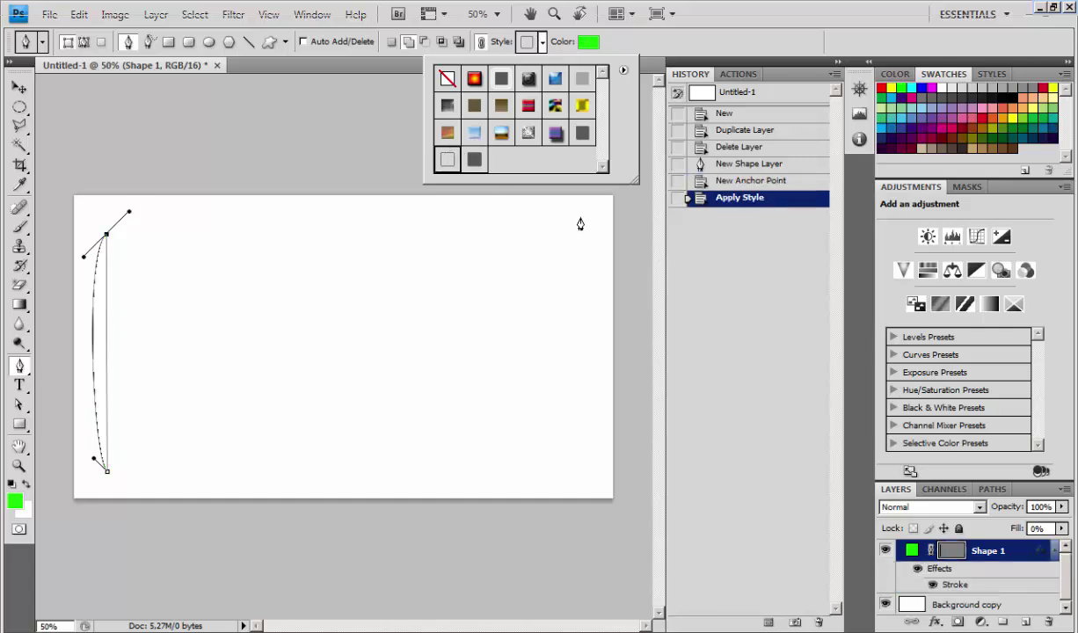
left_click(580, 225)
- Add curved top-right and bottom-right anchors and close the path at the start point
left_click_drag(577, 211, 590, 225)
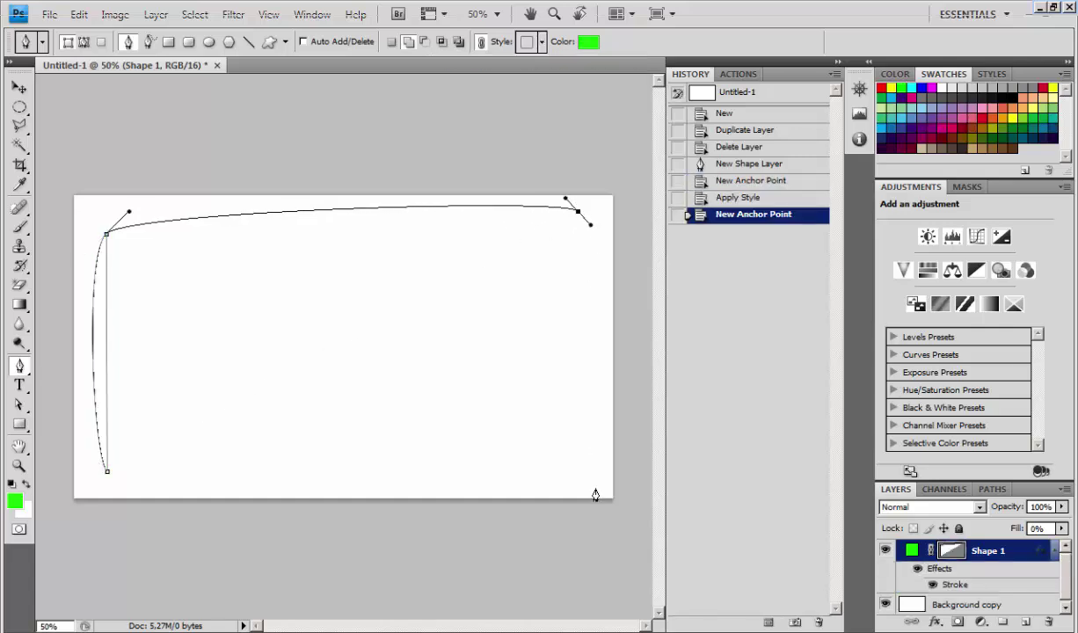
left_click_drag(594, 476, 575, 495)
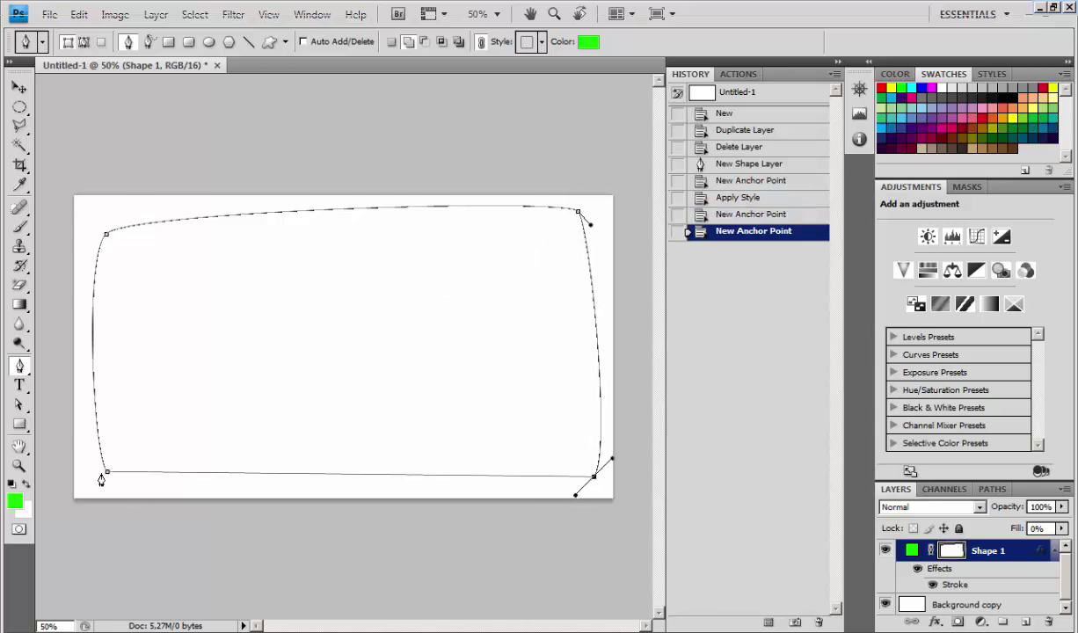
left_click_drag(107, 474, 88, 463)
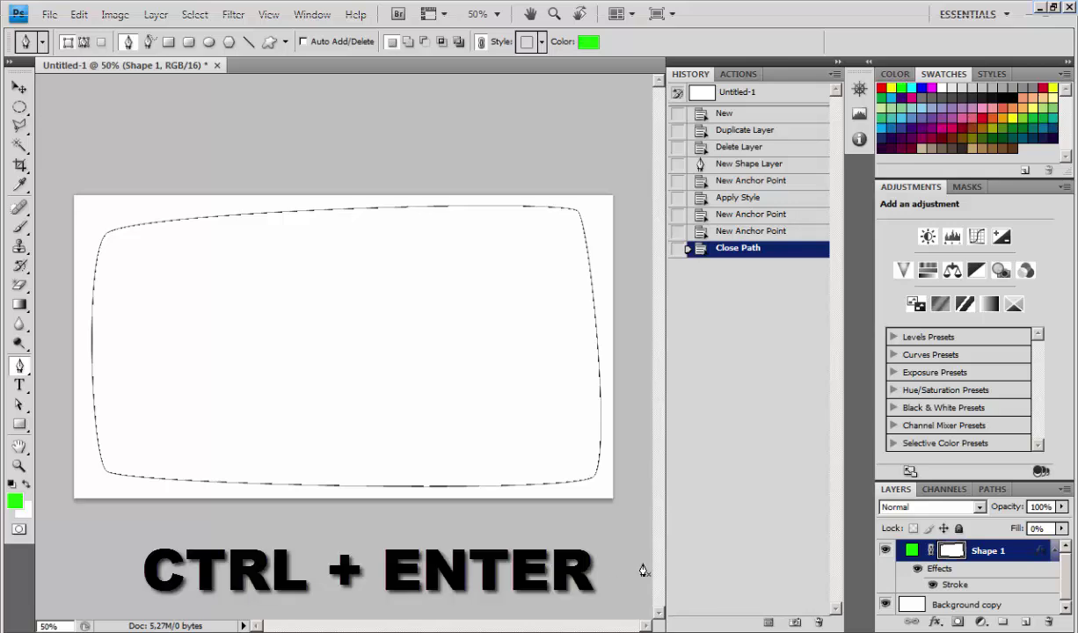
- Load the Shape 1 path as a selection with Ctrl+Enter, then delete the Shape 1 layer
key("ctrl+Return")
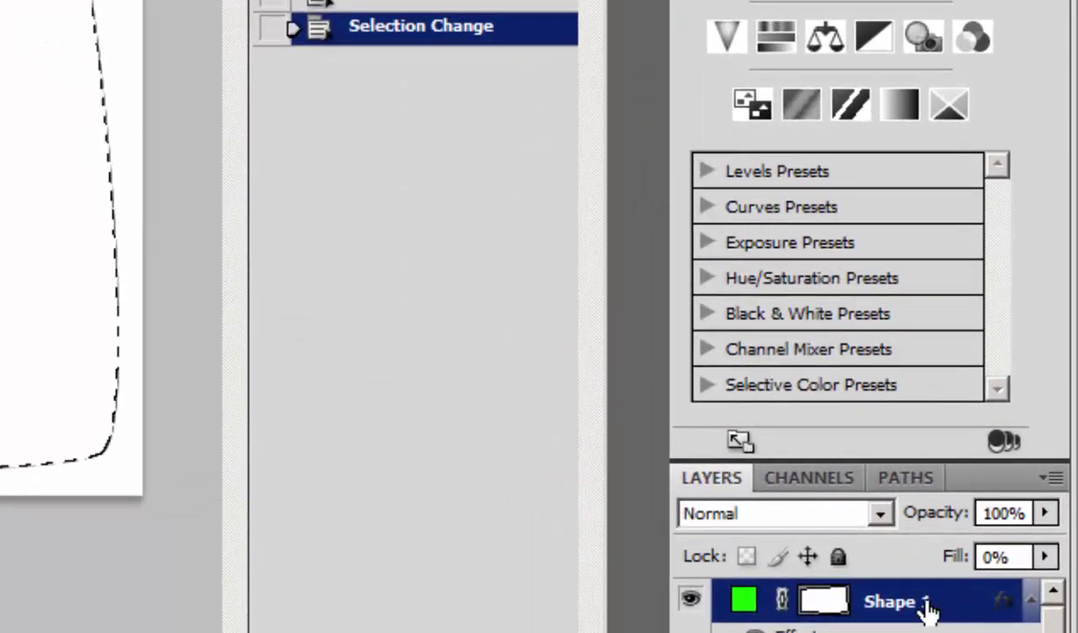
right_click(928, 610)
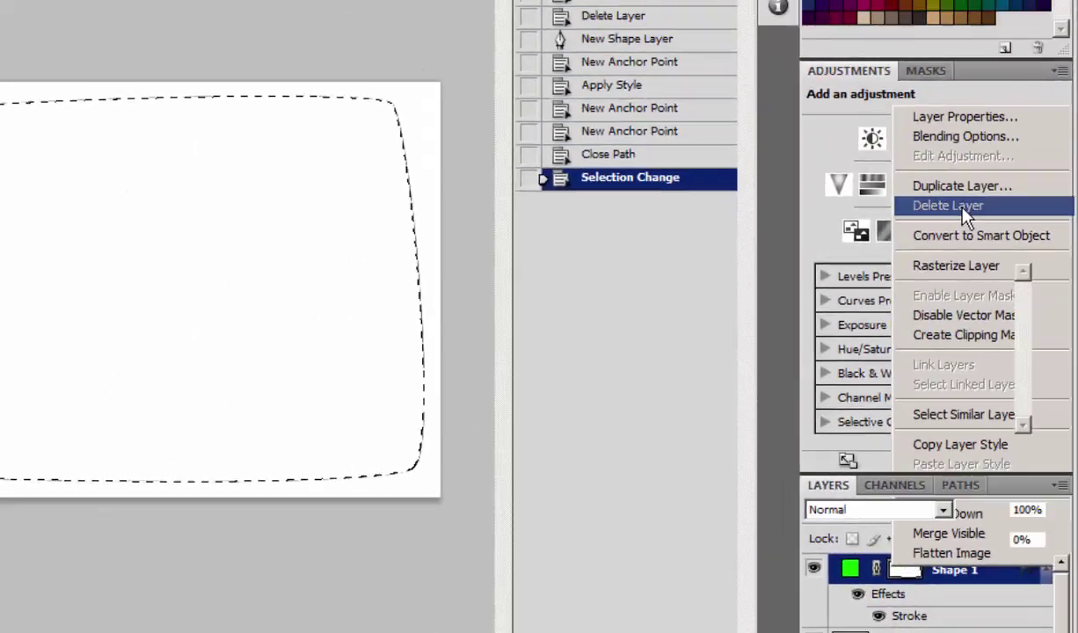
left_click(963, 211)
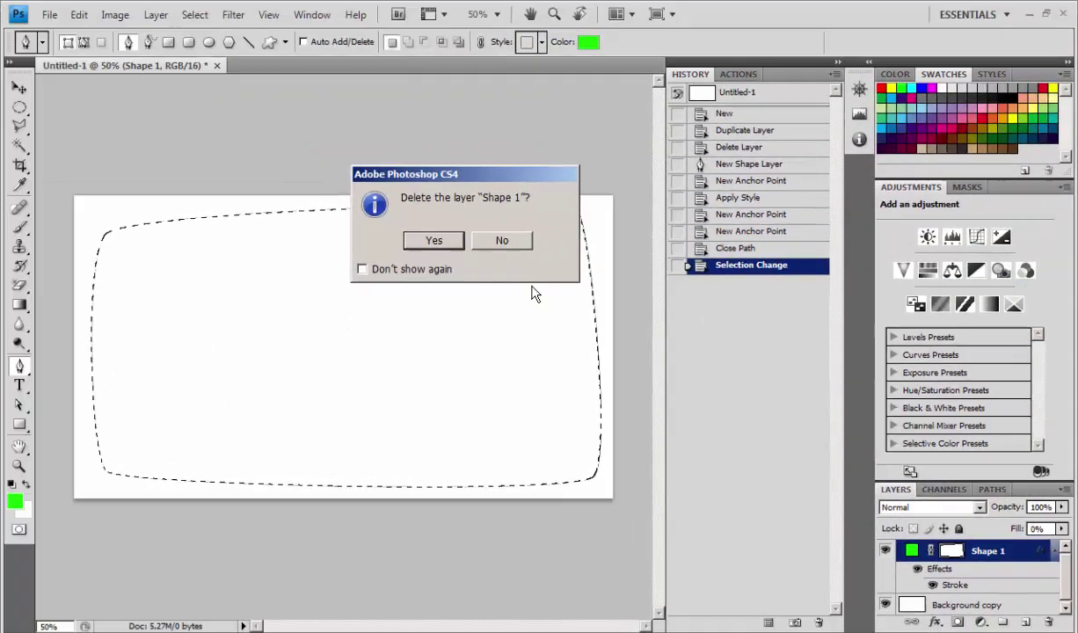
left_click(434, 307)
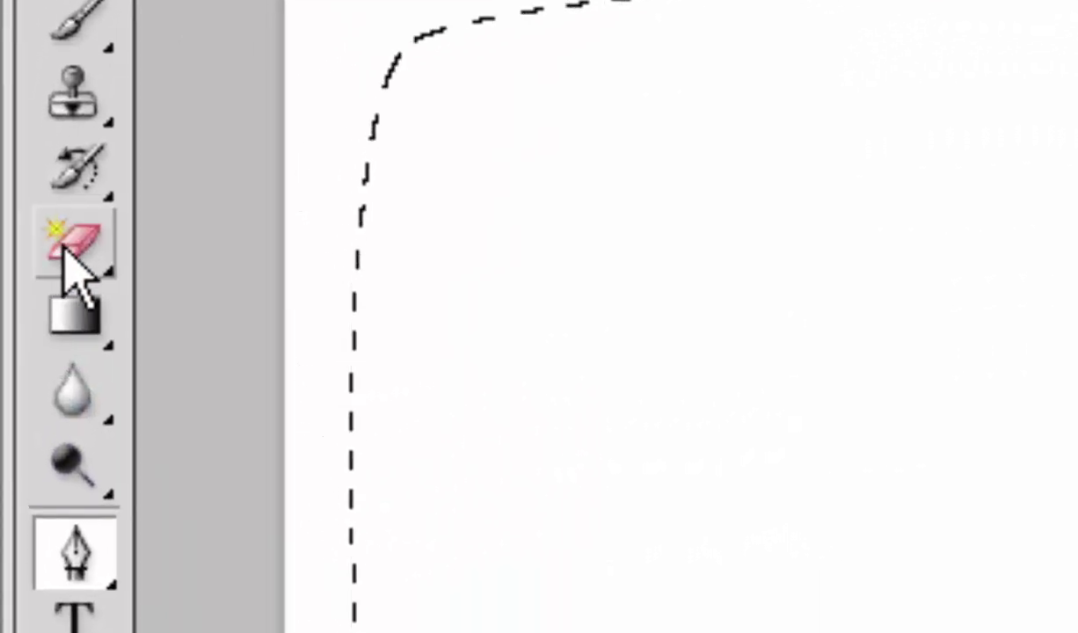
- Erase the white inside the wavy selection with the Magic Eraser and deselect
left_click_drag(63, 251, 299, 387)
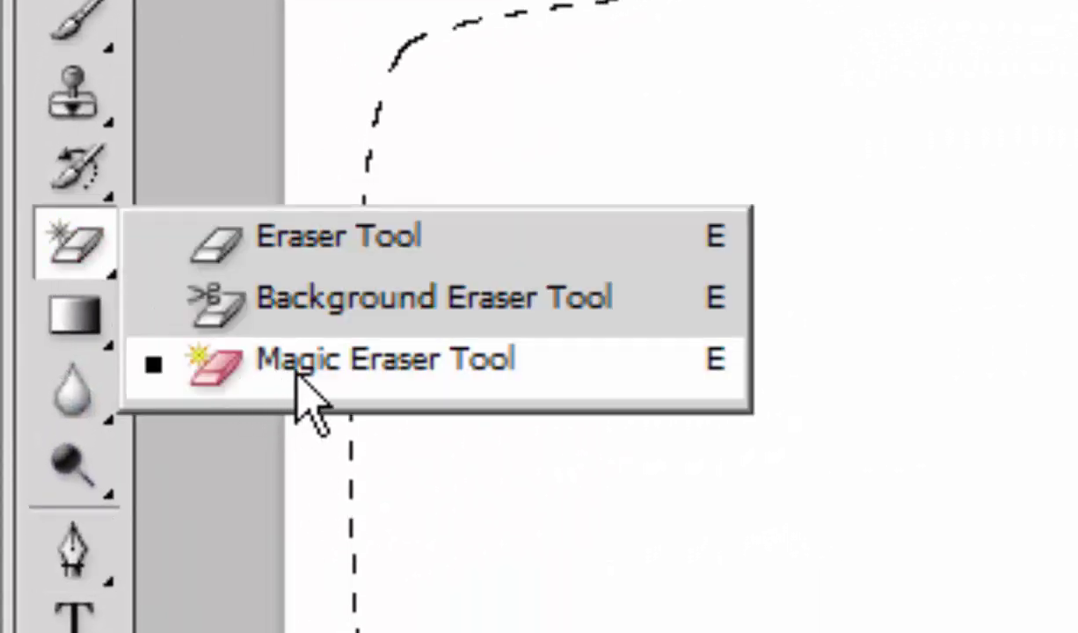
left_click(299, 382)
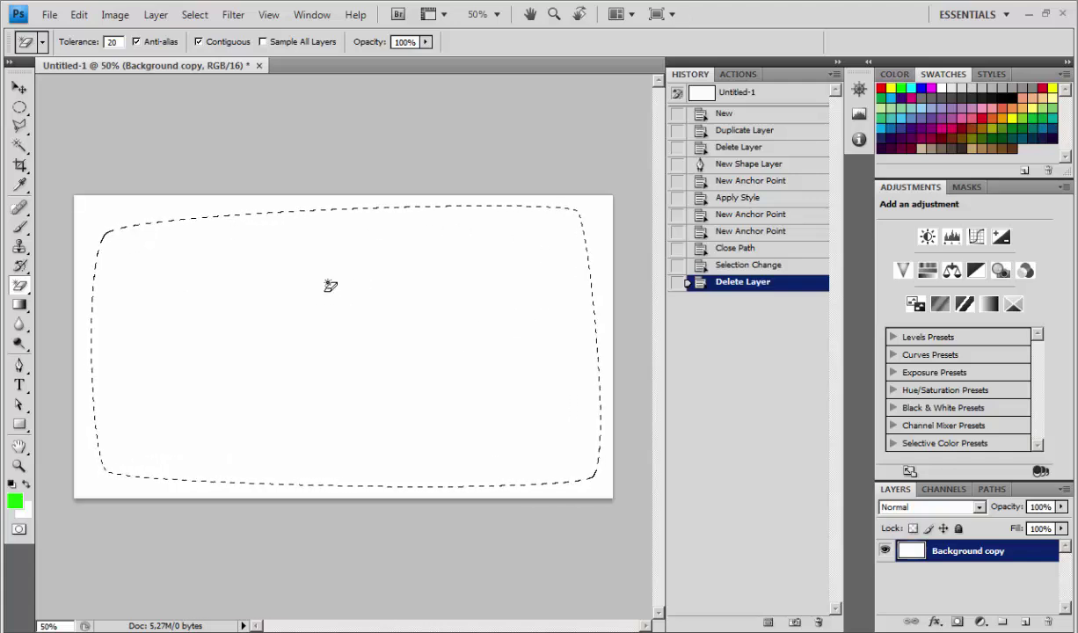
left_click(374, 395)
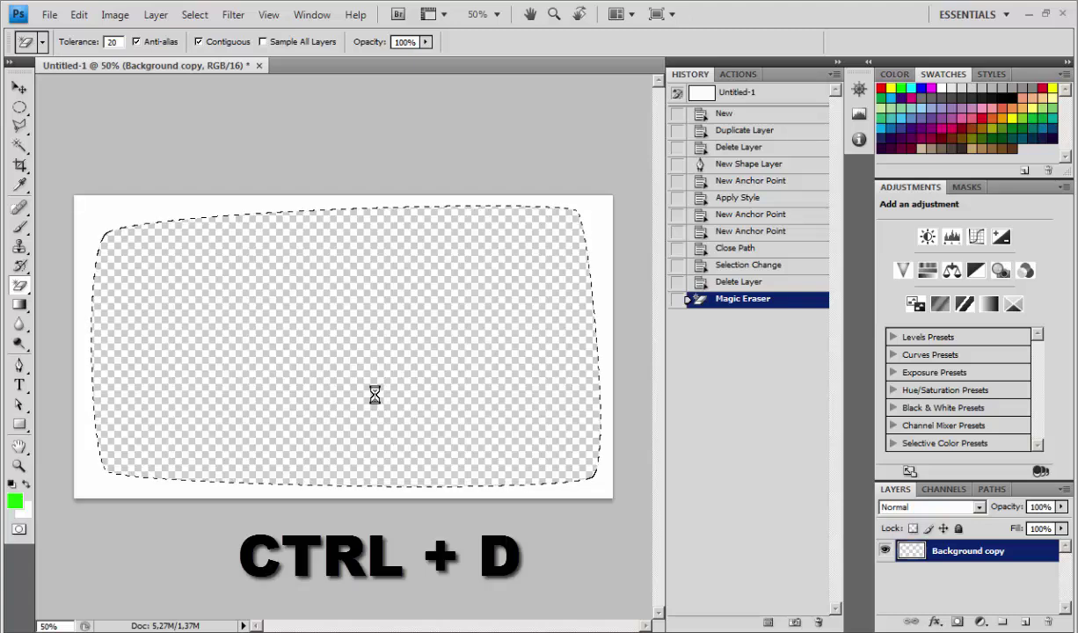
key("ctrl+d")
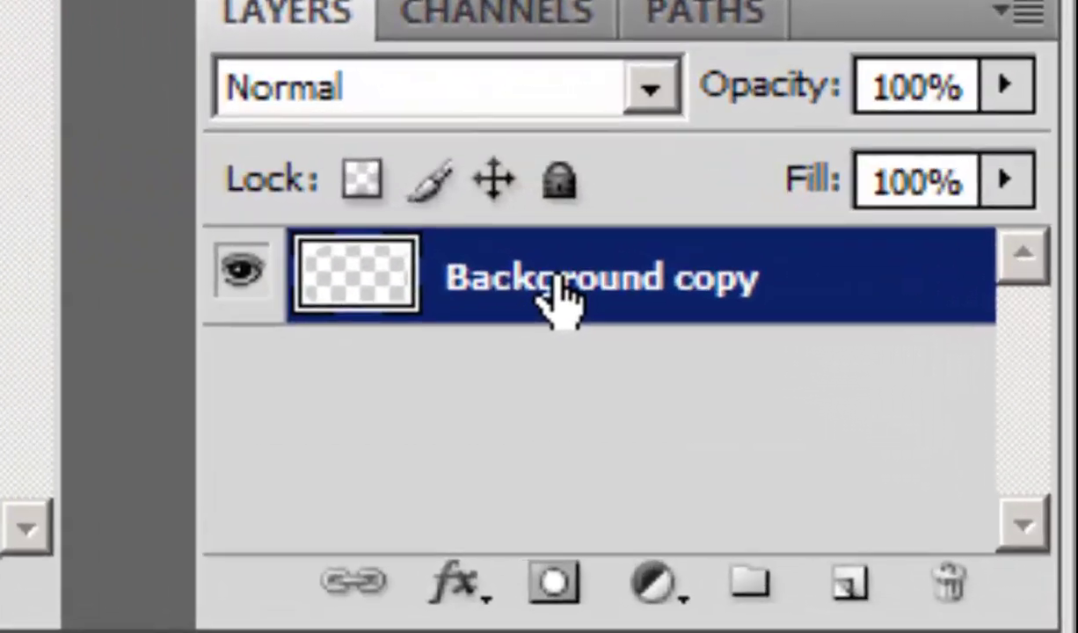
- Rename the Background copy layer to BENTUK and keep it selected
double_click(559, 290)
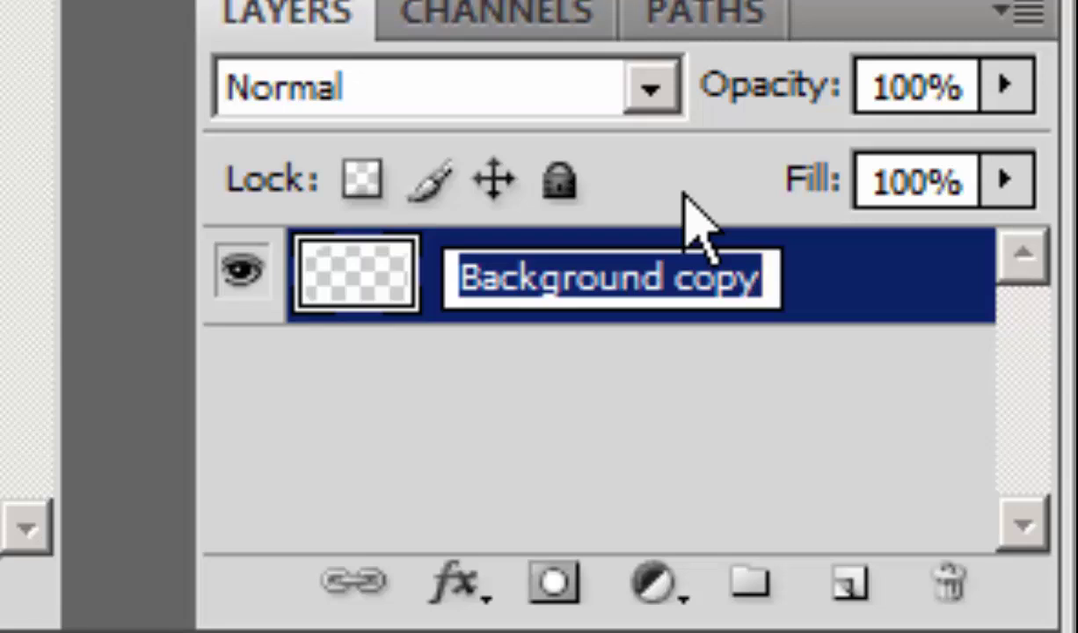
type("BENTU")
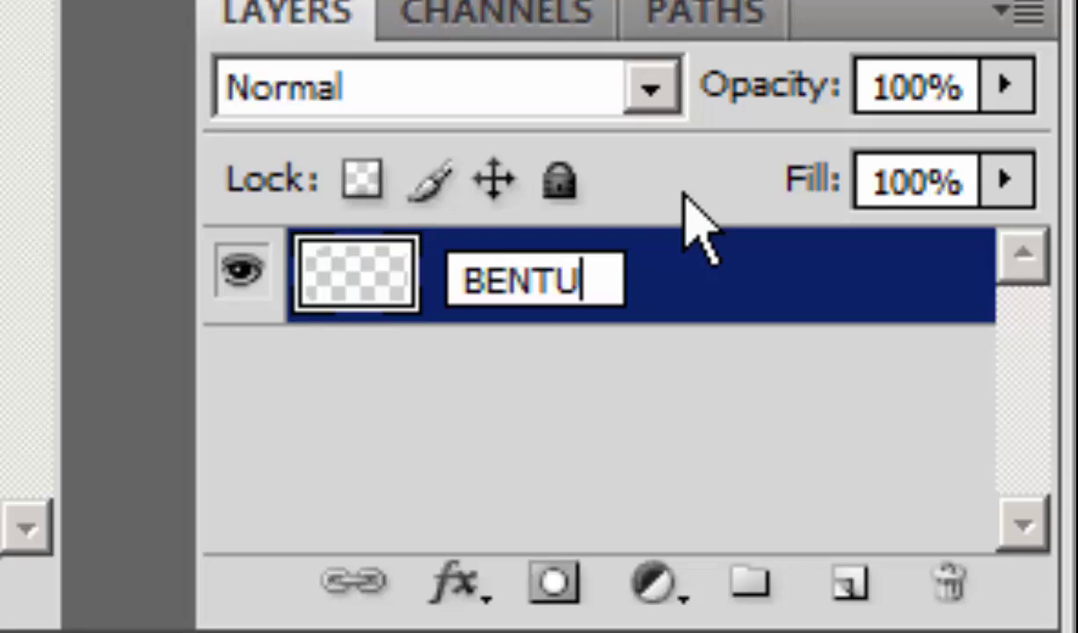
type("K")
left_click(486, 437)
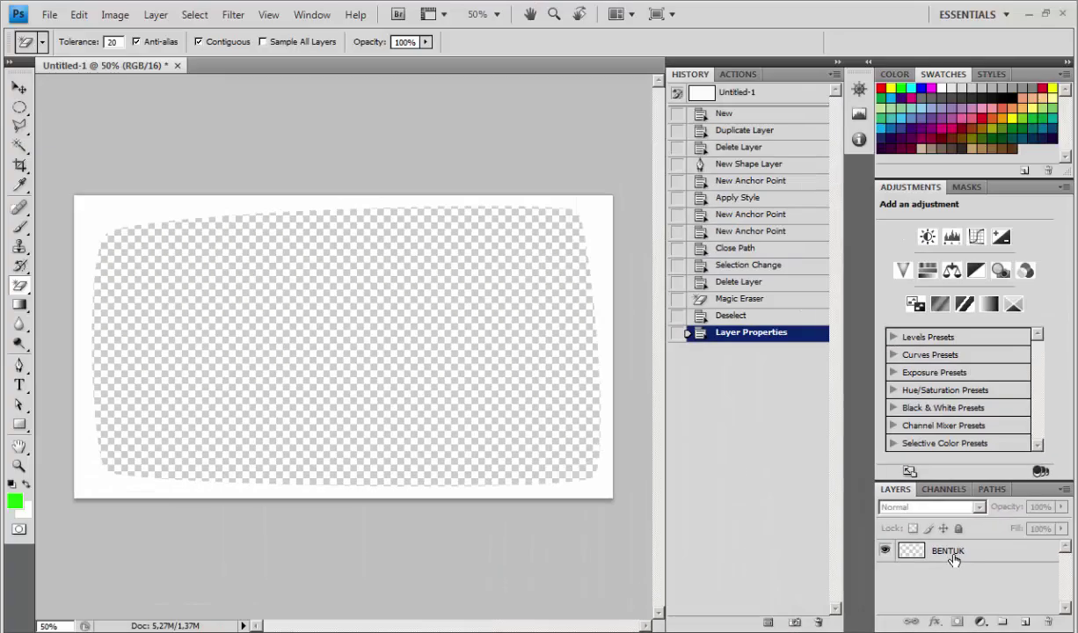
left_click(953, 555)
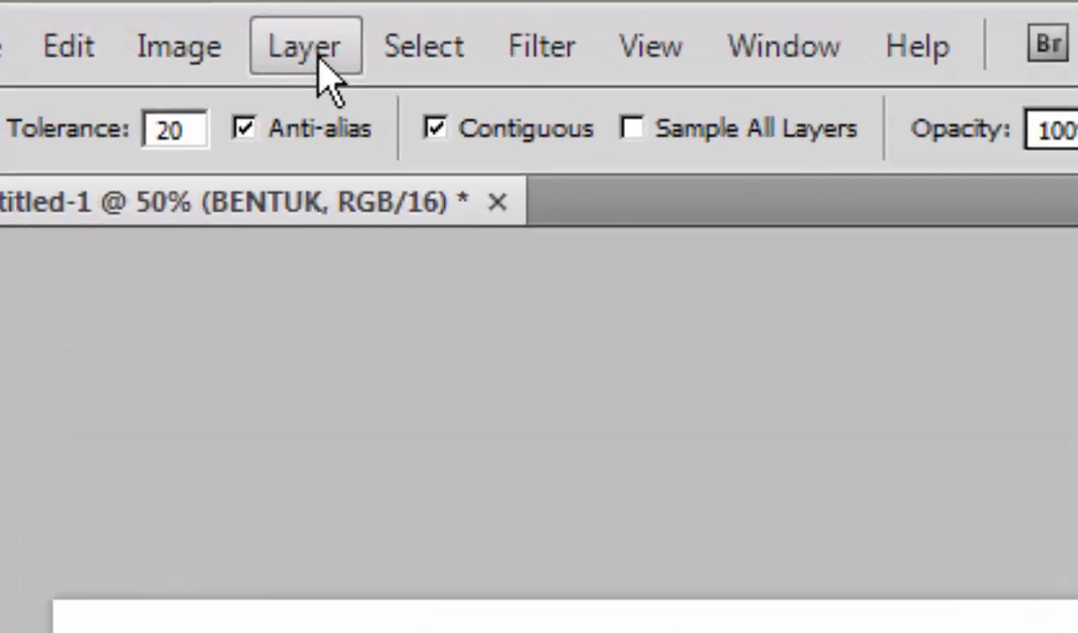
- Add a Stroke layer style to BENTUK with a size of 21 px
left_click(160, 17)
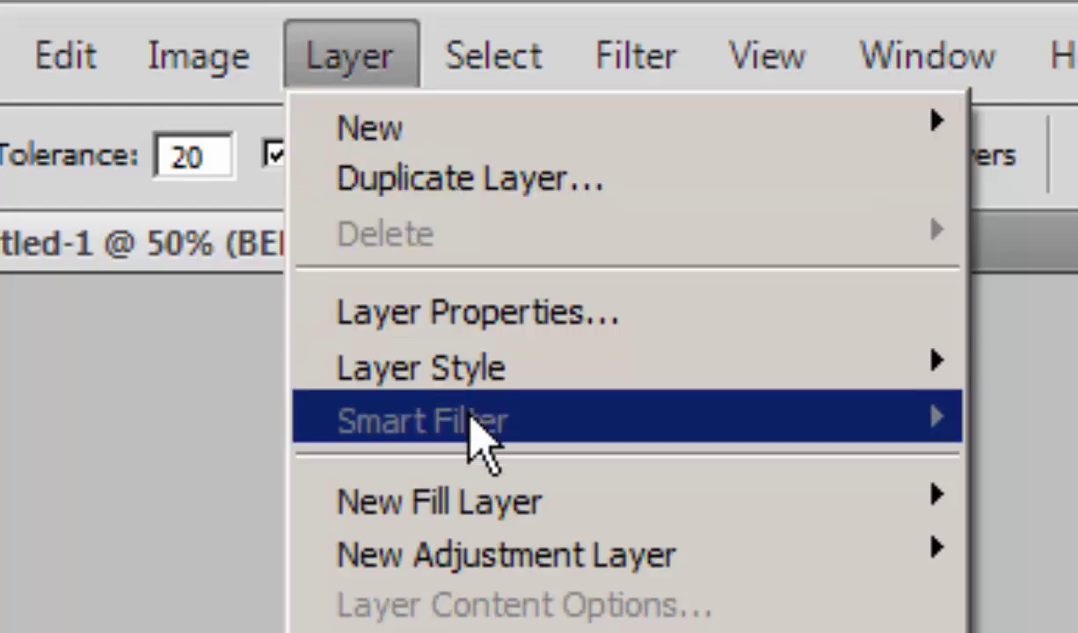
mouse_move(88, 83)
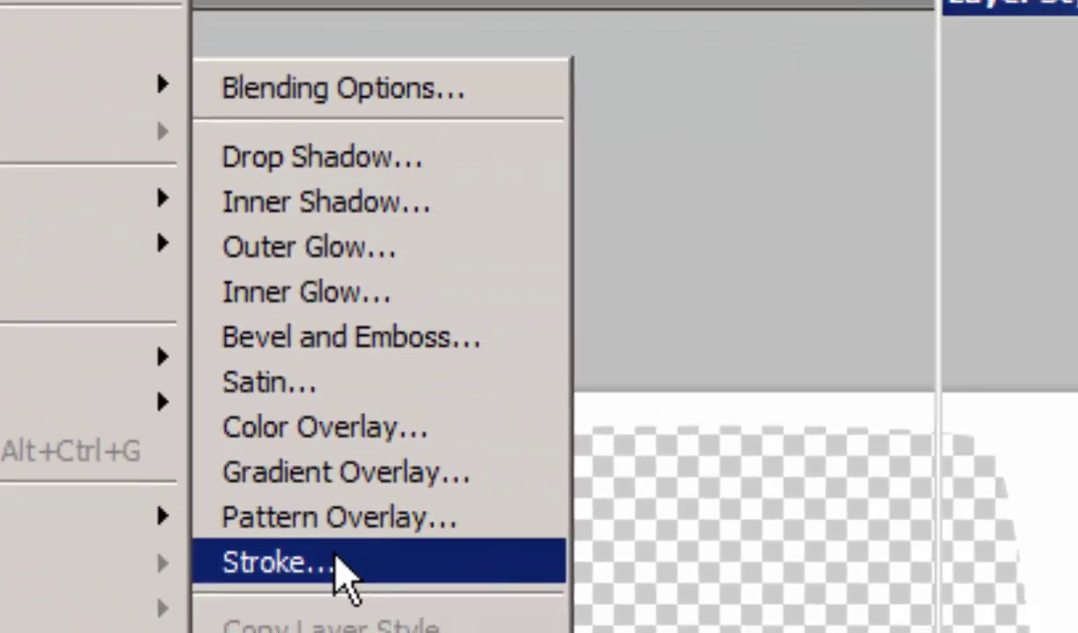
left_click(631, 592)
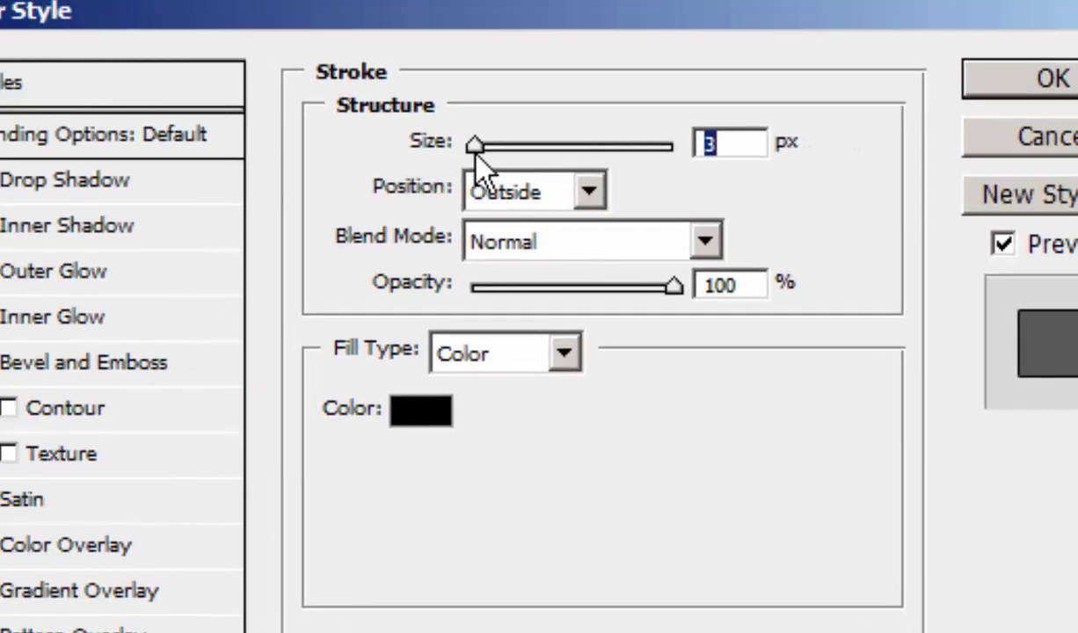
left_click_drag(474, 149, 555, 153)
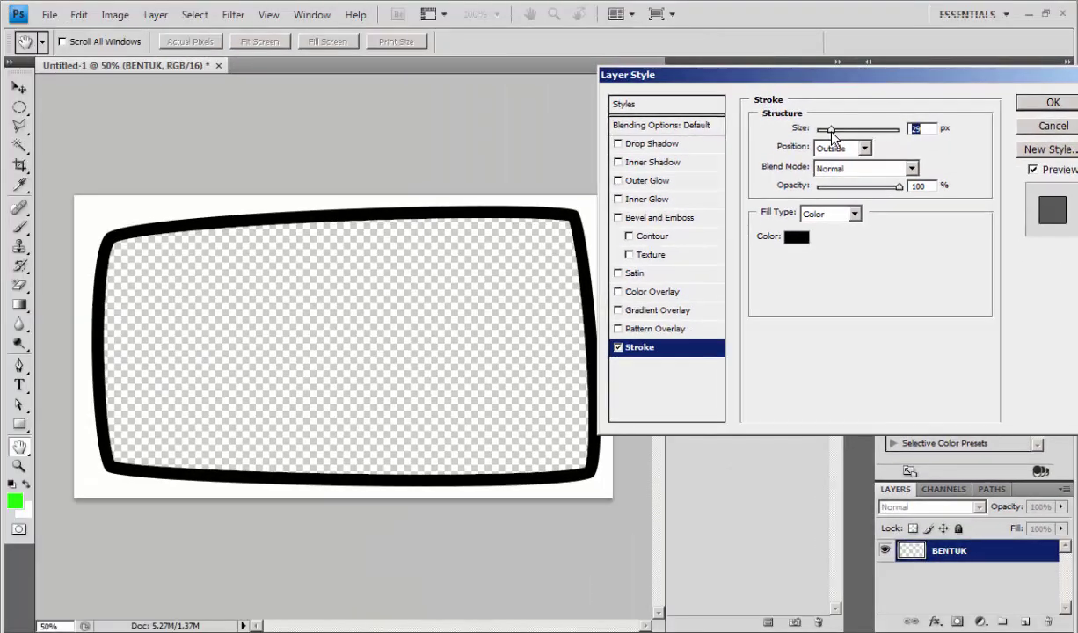
left_click_drag(830, 130, 828, 131)
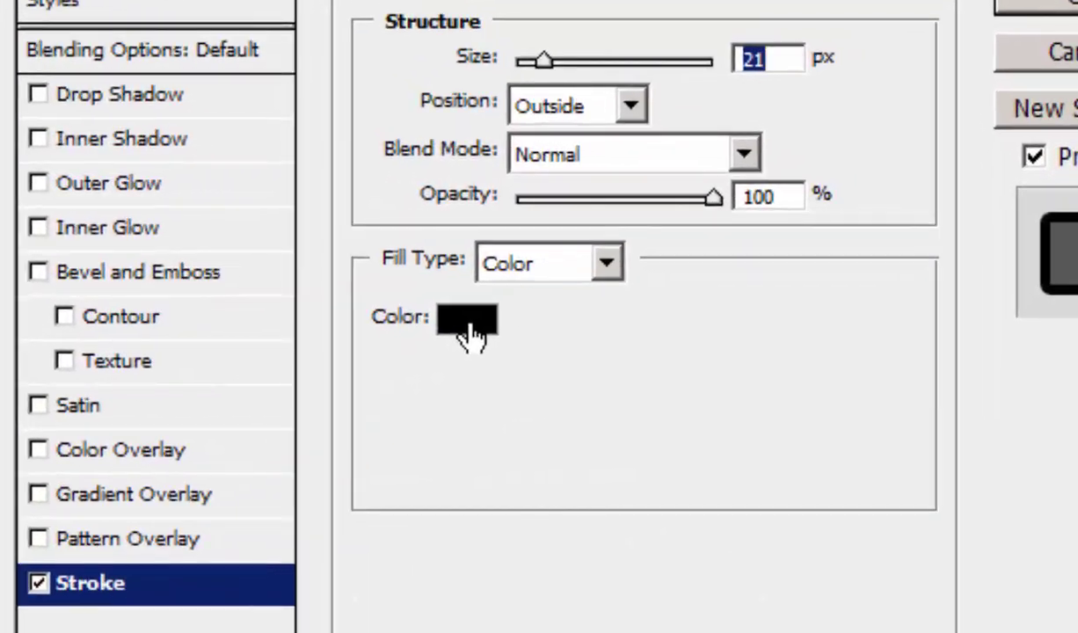
- Set the stroke colour to deep blue (#042cd7)
left_click(470, 327)
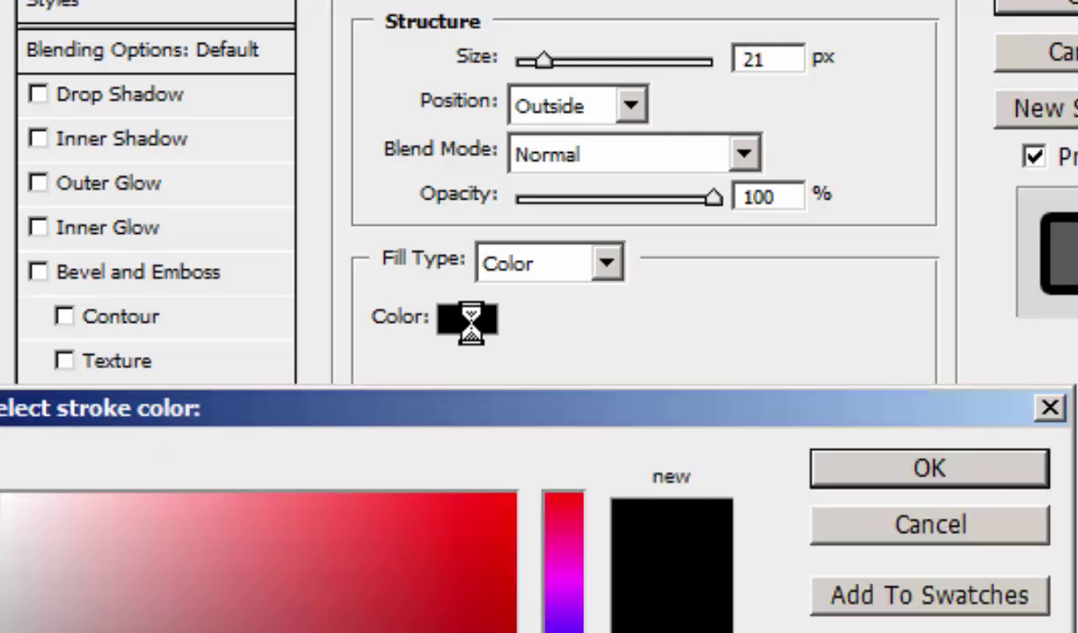
left_click_drag(325, 427, 491, 228)
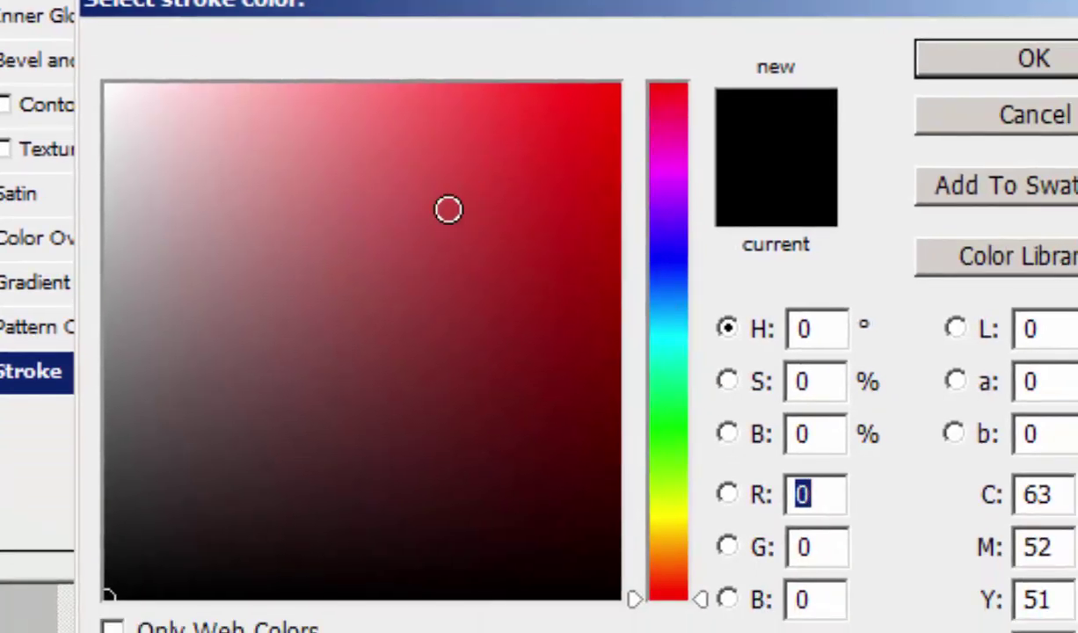
left_click_drag(517, 161, 604, 109)
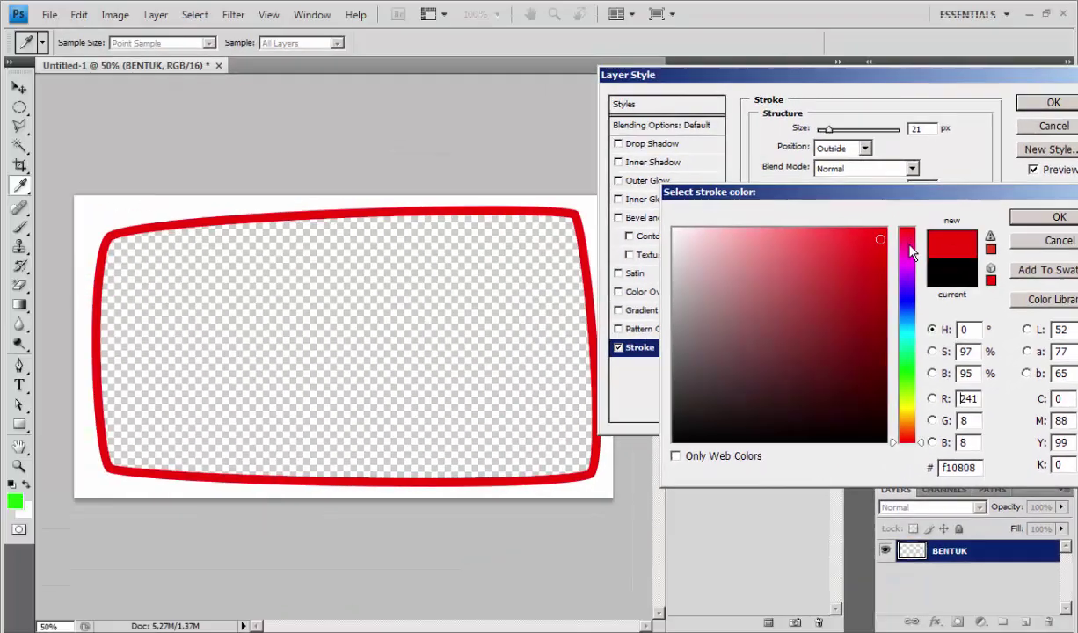
left_click(906, 302)
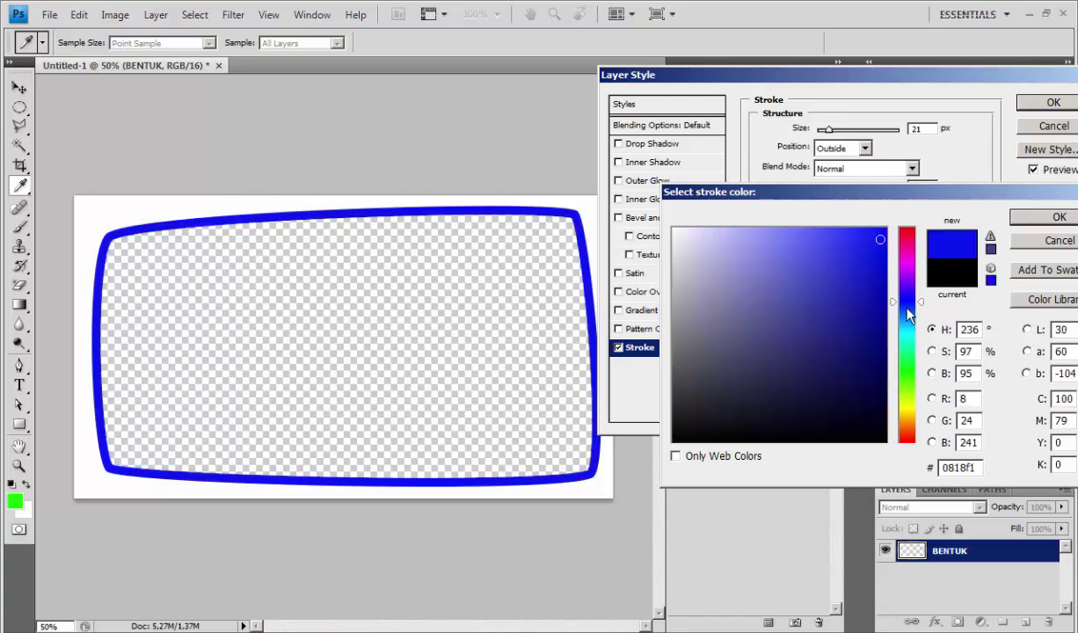
left_click(907, 372)
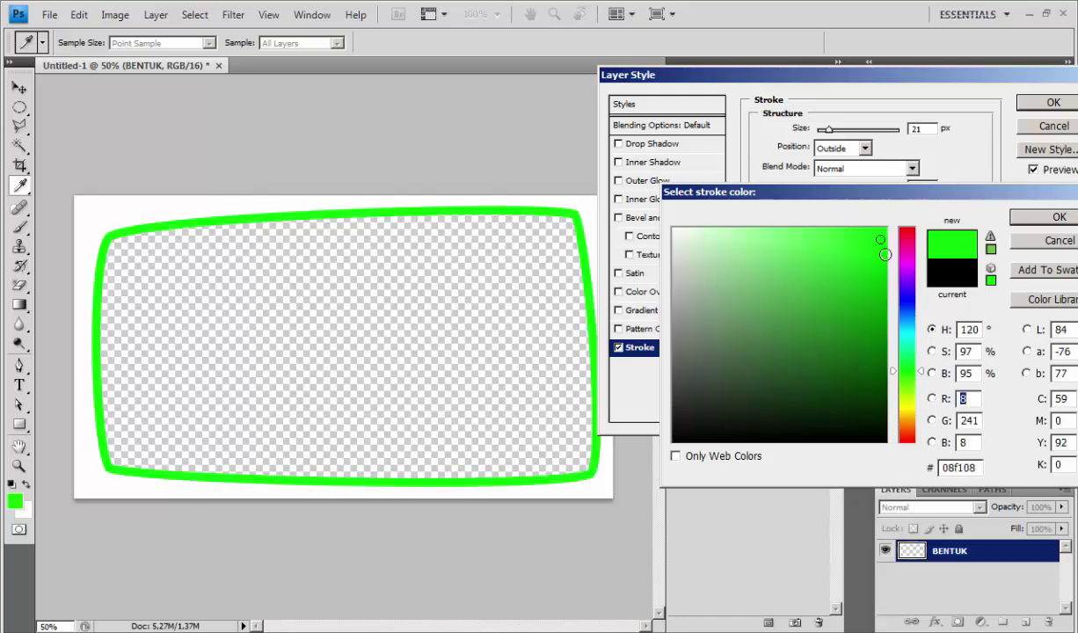
mouse_move(910, 387)
left_mouse_down()
mouse_move(907, 394)
mouse_move(909, 376)
left_mouse_up()
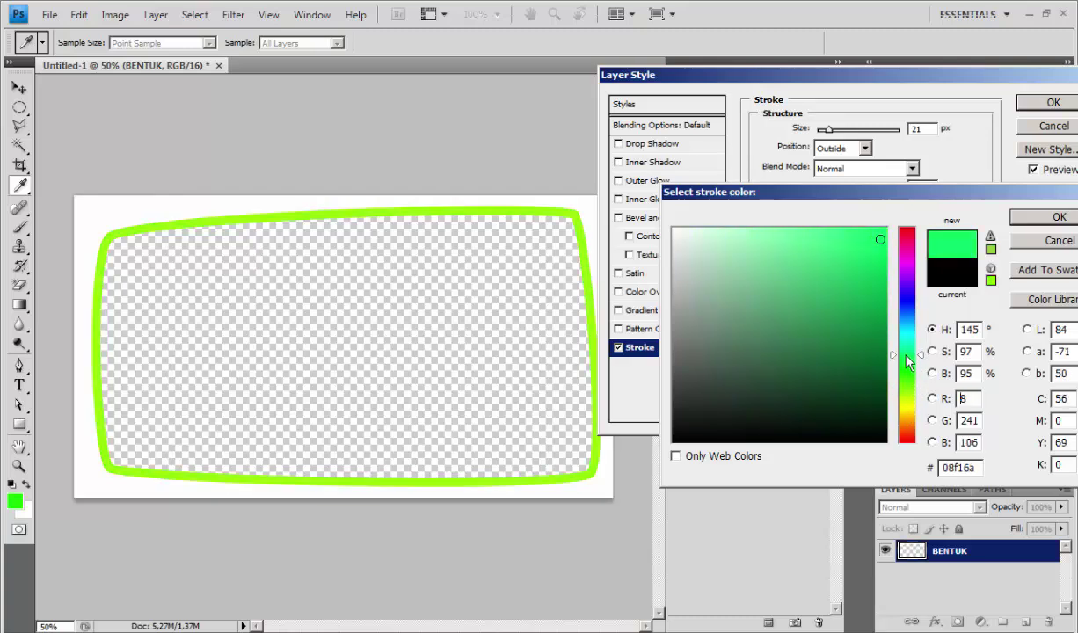
left_click(906, 306)
left_click_drag(866, 278, 883, 255)
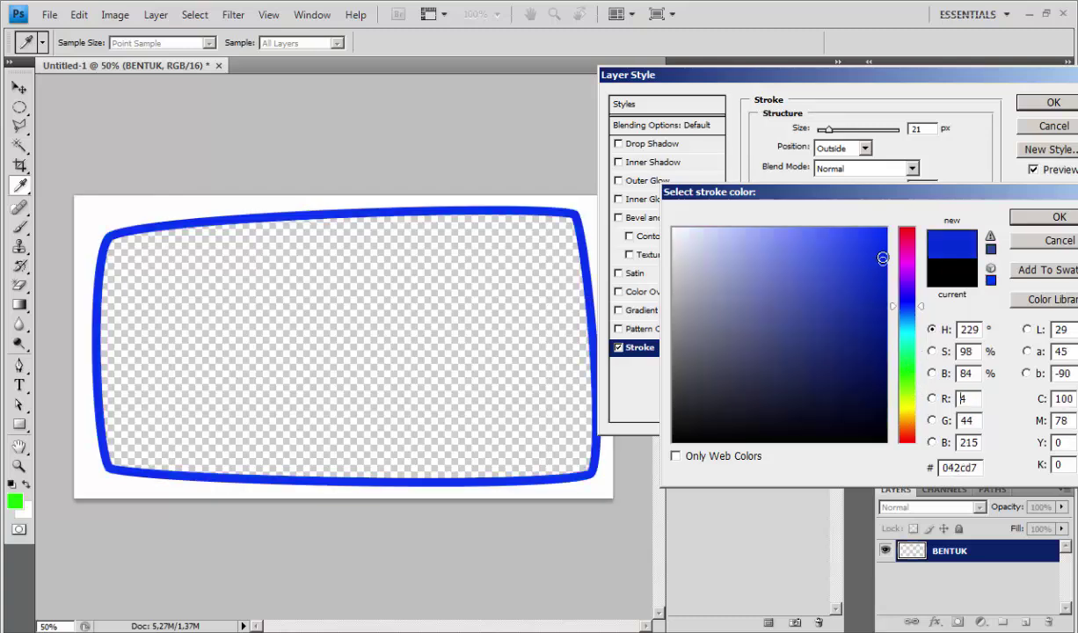
left_click(1055, 216)
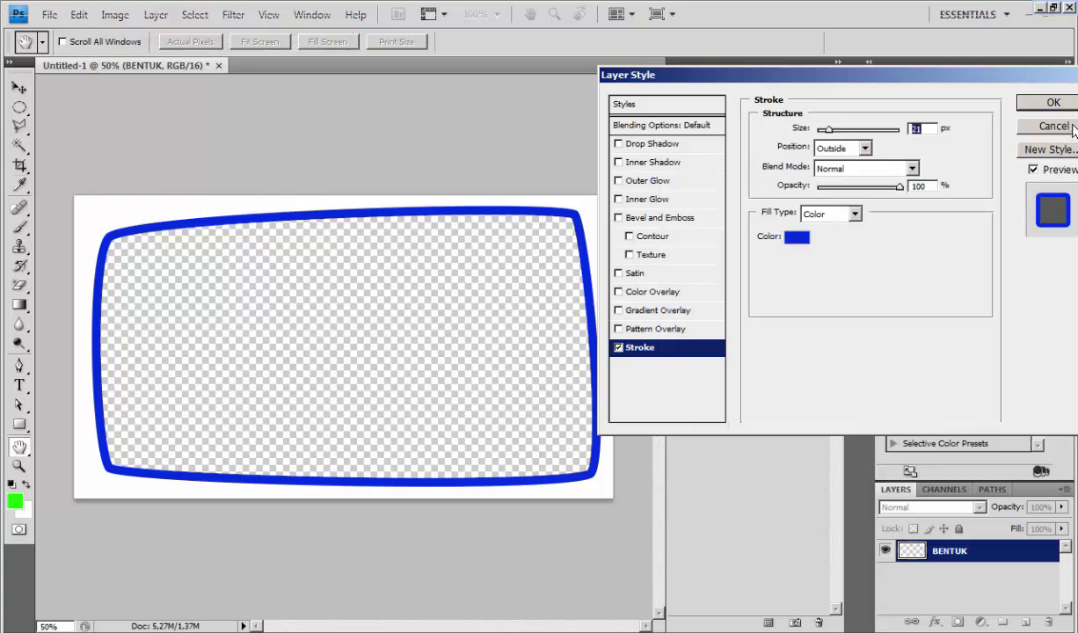
- Apply the 21 px blue stroke to BENTUK and switch to the Polygonal Lasso tool
left_click(1054, 105)
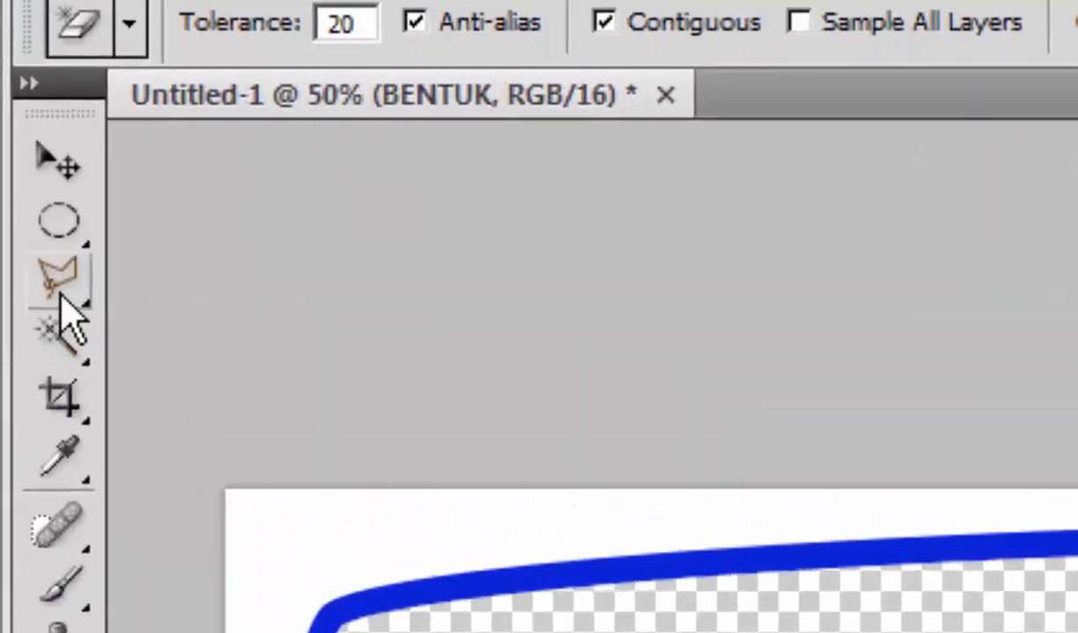
left_click(60, 288)
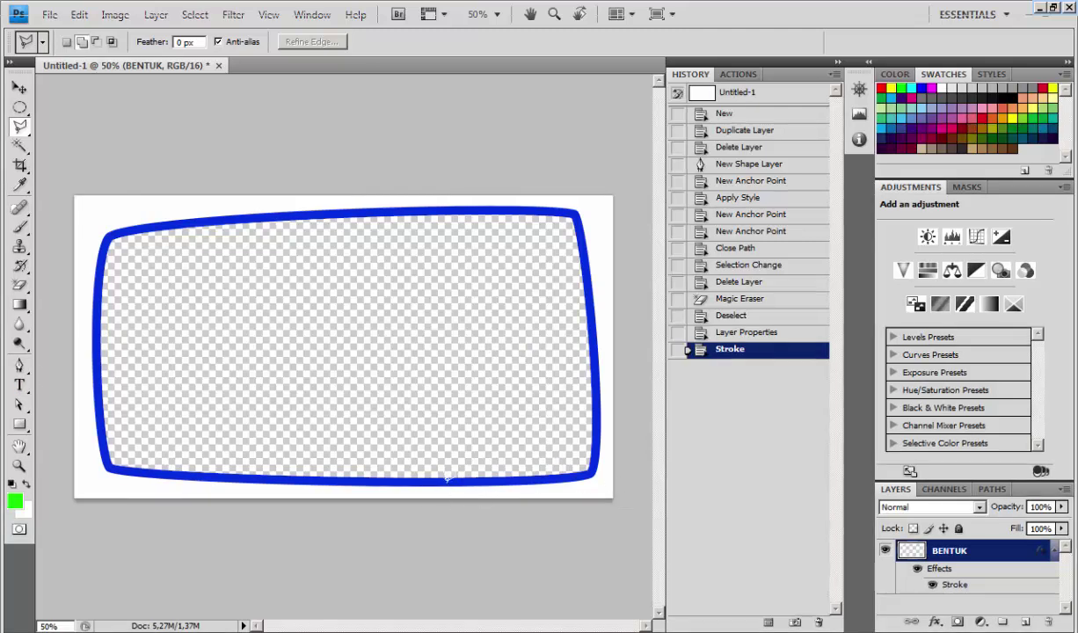
- Select a slanted tab-shaped area at the frame's lower-right corner
left_click(431, 478)
left_click(455, 428)
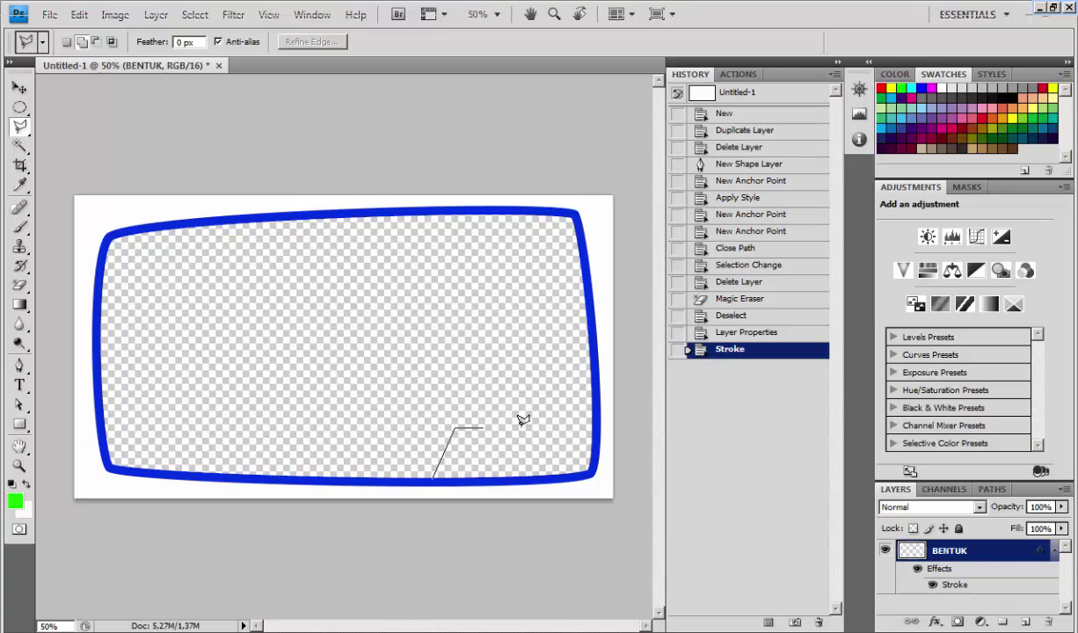
left_click(594, 419)
double_click(587, 474)
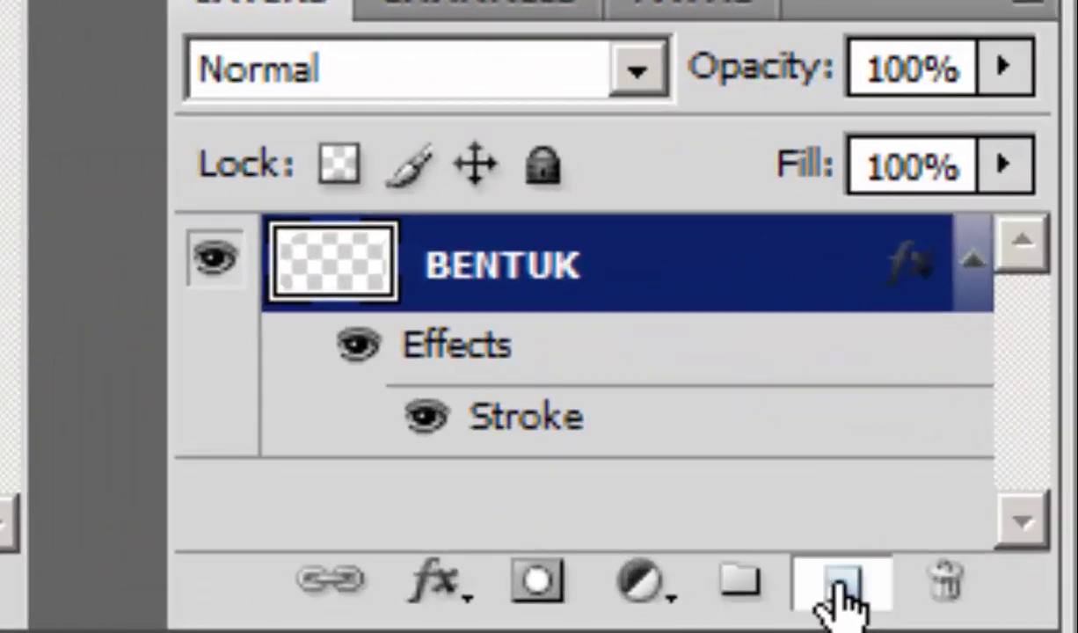
- Add a new layer below BENTUK and sample the frame's blue as foreground colour
left_click(841, 602)
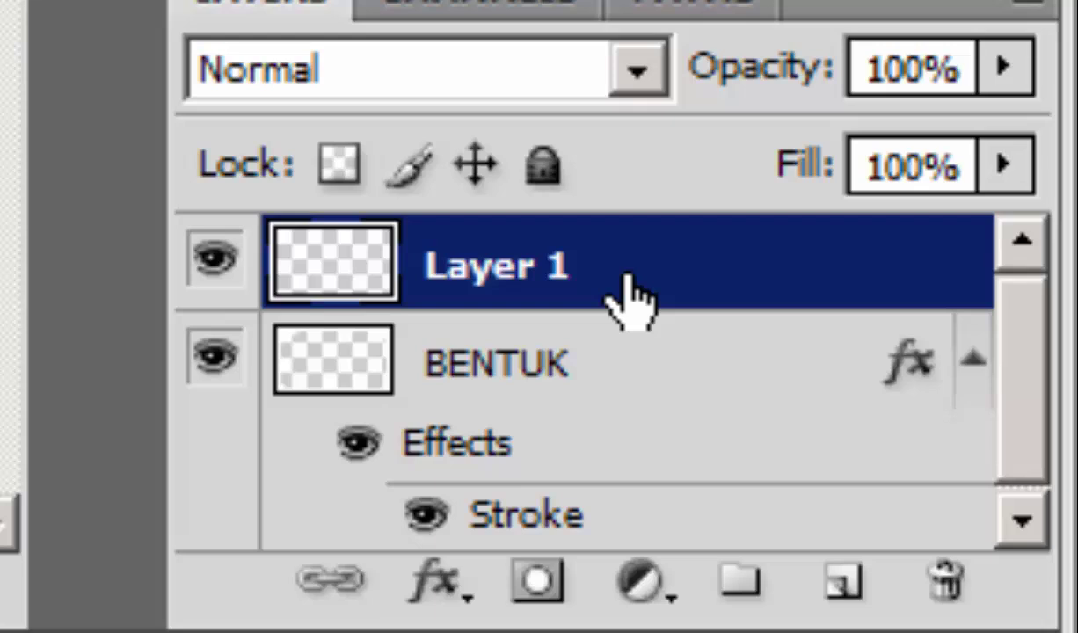
key("ctrl+bracketleft")
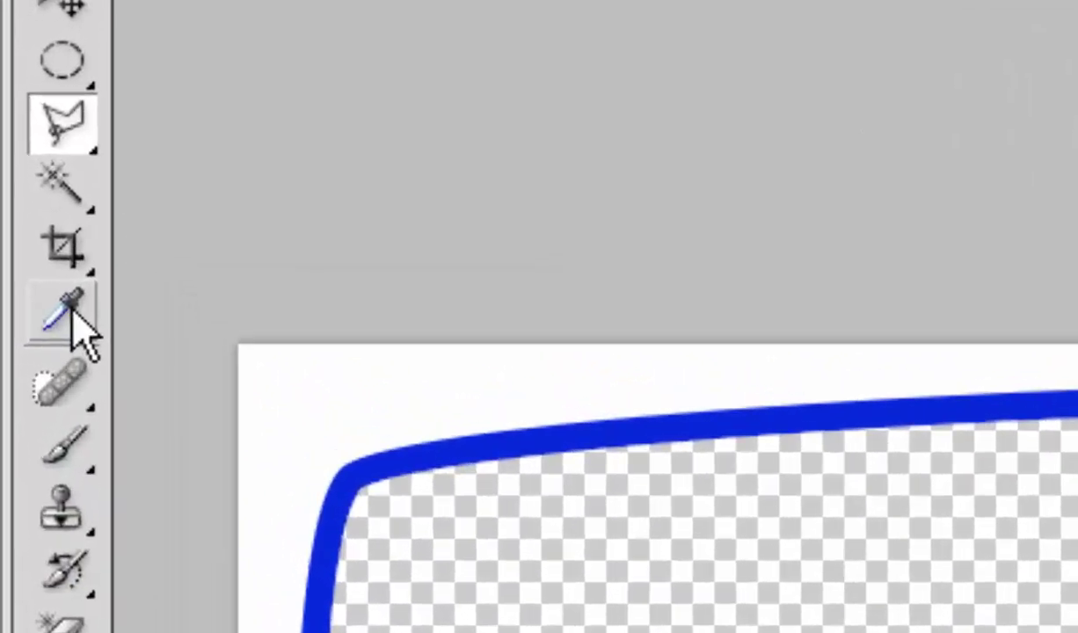
left_click(70, 315)
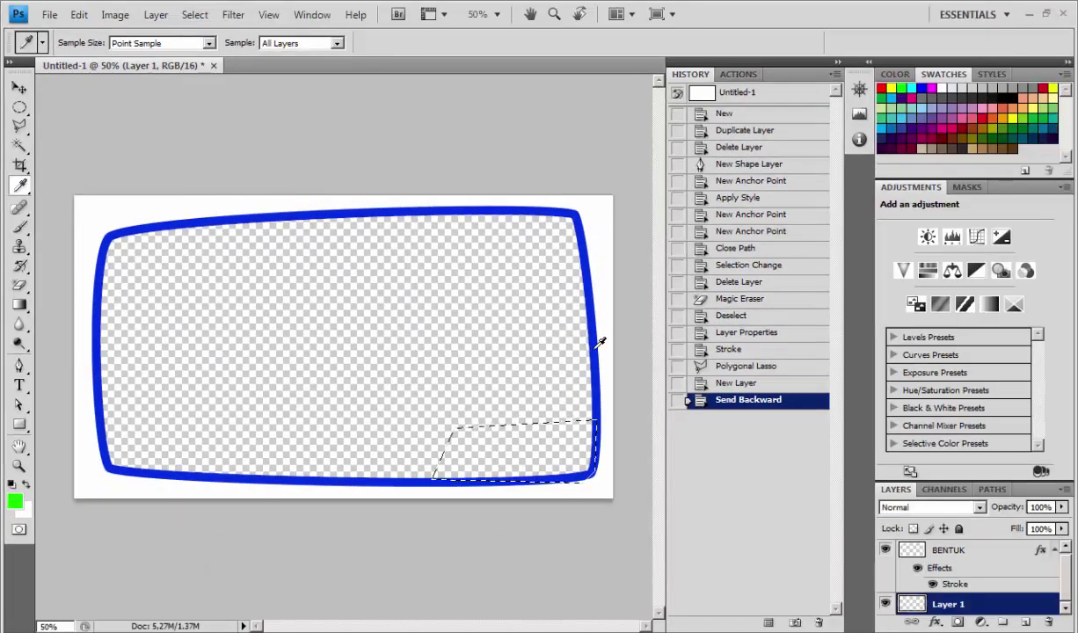
left_click(591, 345)
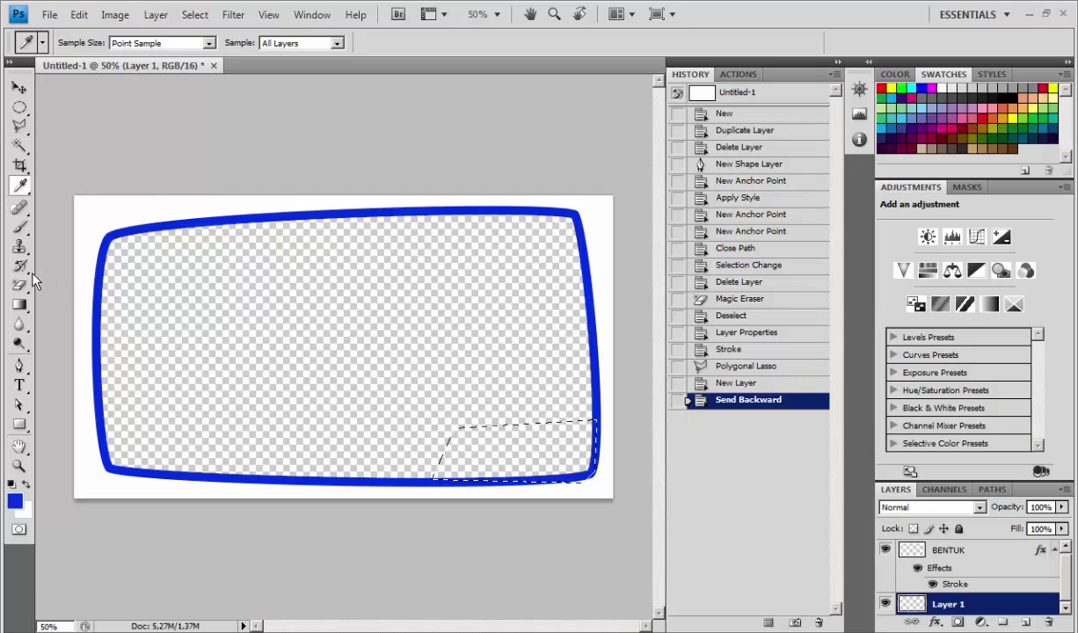
left_click(19, 226)
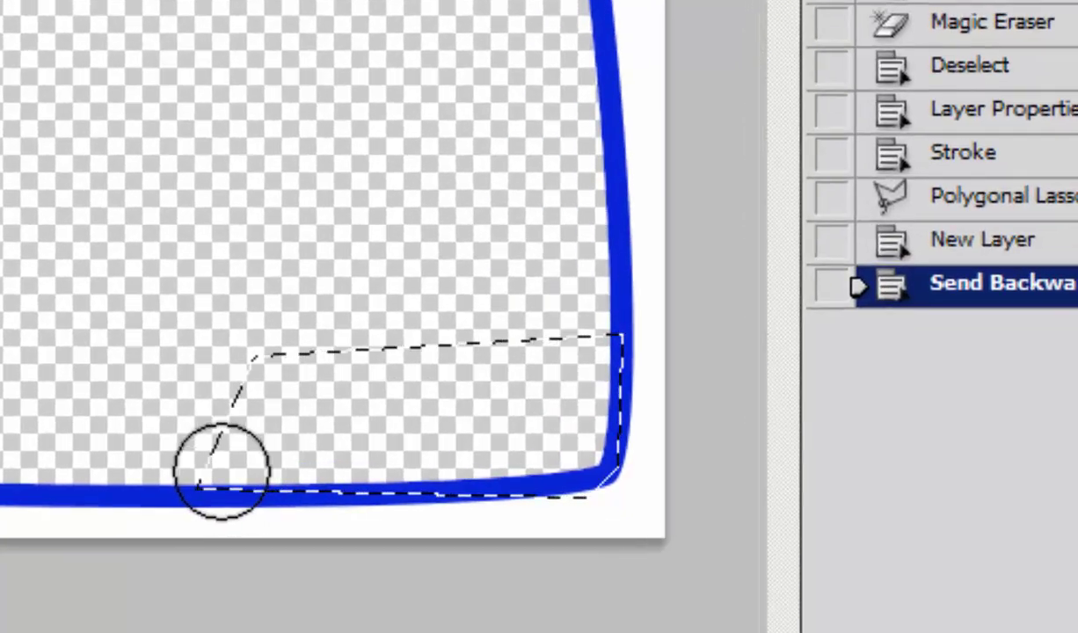
- Brush the tab selection solid blue on Layer 1, then deselect
mouse_move(221, 469)
left_mouse_down()
mouse_move(260, 479)
mouse_move(363, 339)
mouse_move(320, 479)
mouse_move(445, 342)
mouse_move(433, 430)
mouse_move(497, 357)
mouse_move(473, 473)
mouse_move(558, 380)
mouse_move(524, 453)
mouse_move(599, 435)
mouse_move(613, 351)
mouse_move(306, 353)
mouse_move(193, 445)
mouse_move(311, 465)
mouse_move(626, 352)
mouse_move(437, 356)
left_mouse_up()
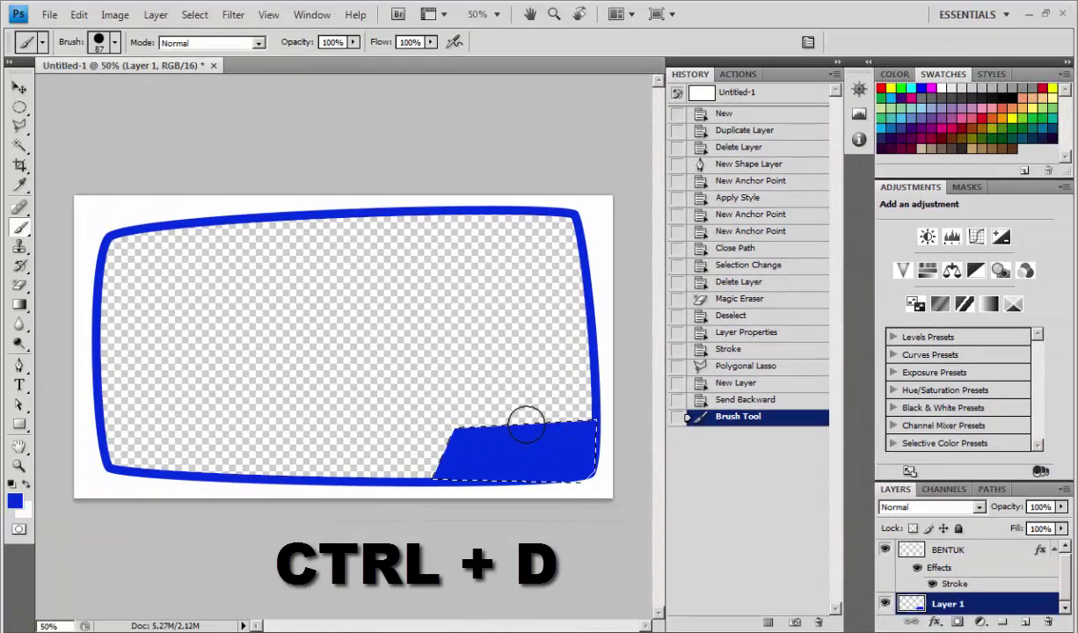
key("ctrl+d")
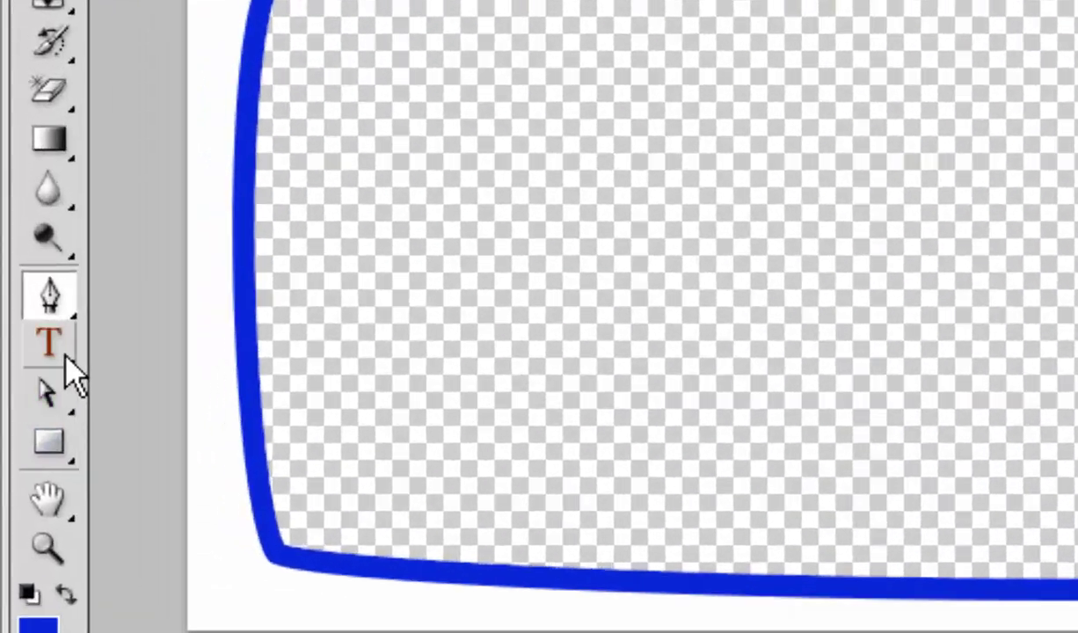
- Add white SF TransRobotics 'VLOG' text and drag it onto the blue tab at lower right
left_click(18, 384)
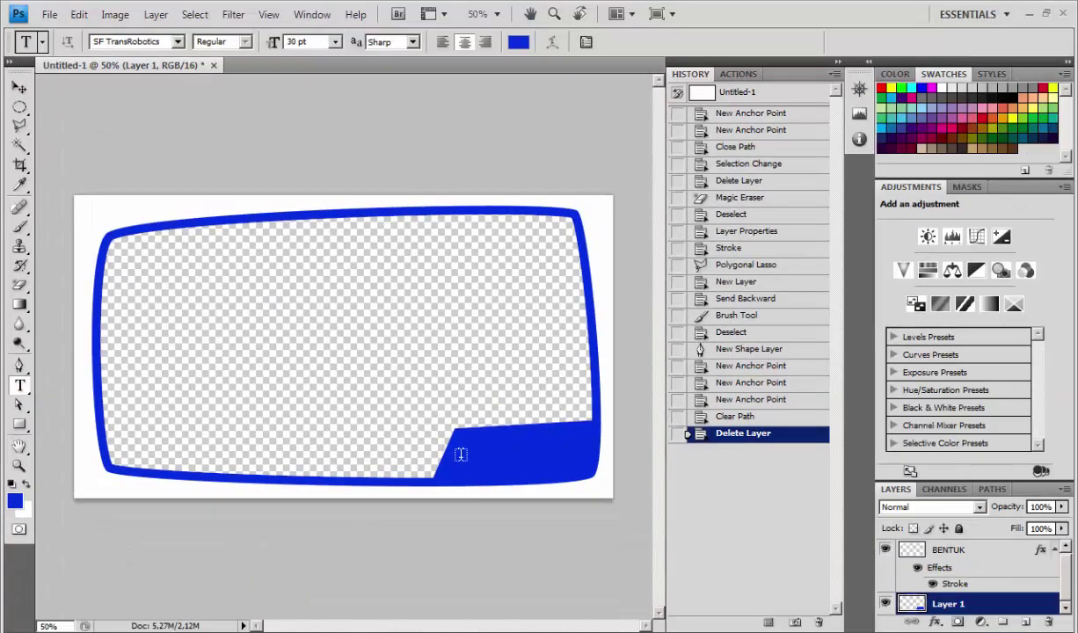
left_click(459, 453)
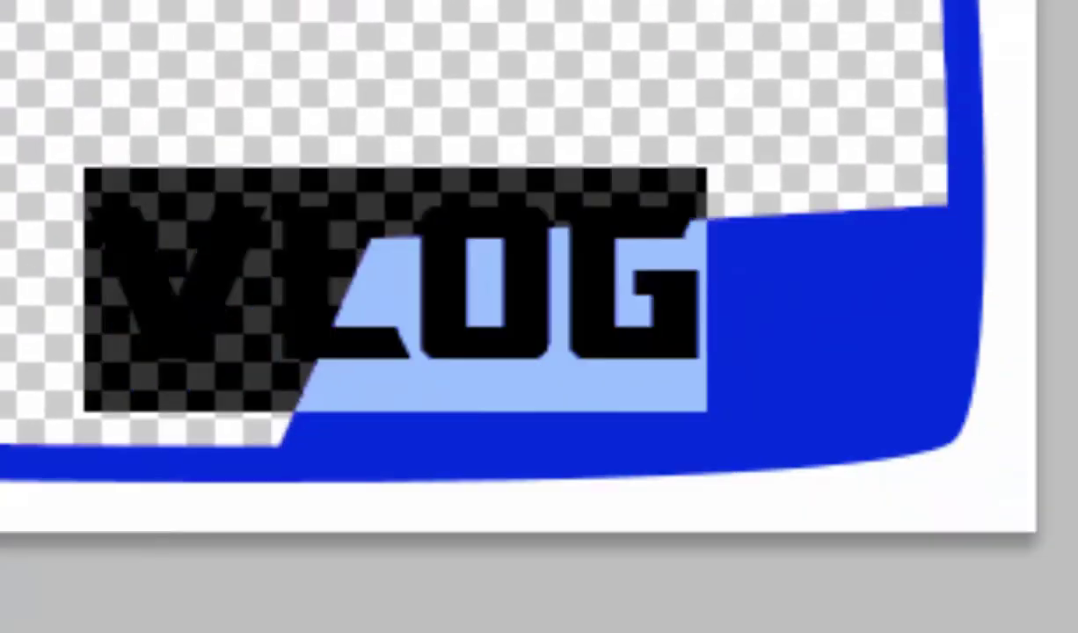
left_click_drag(630, 284, 817, 321)
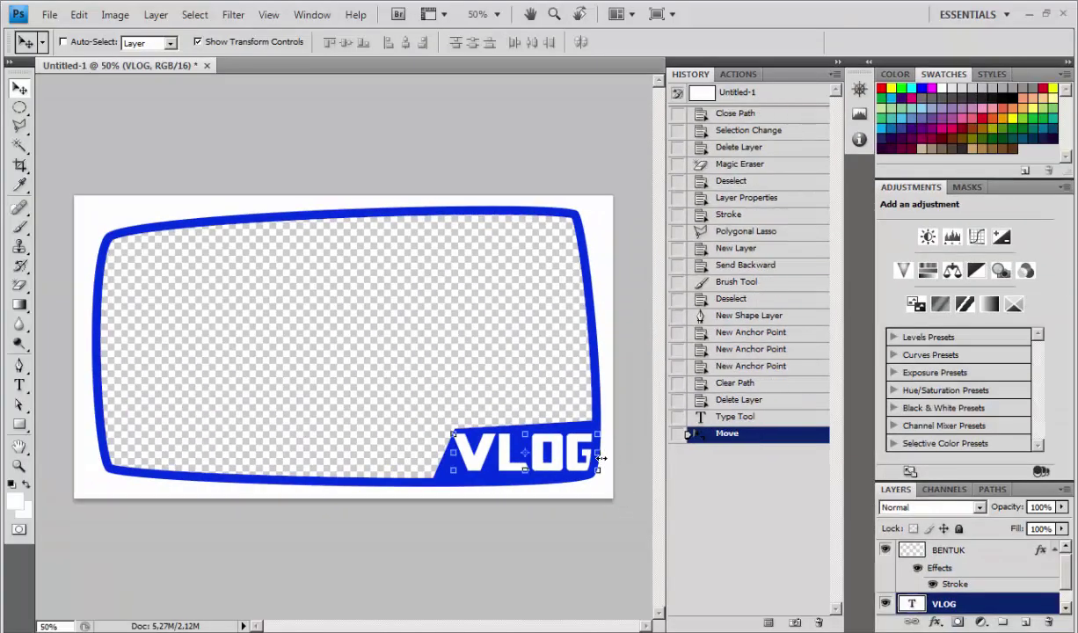
- Resize the VLOG text with Free Transform and nudge it down to fit the blue tab
left_click_drag(601, 458, 589, 458)
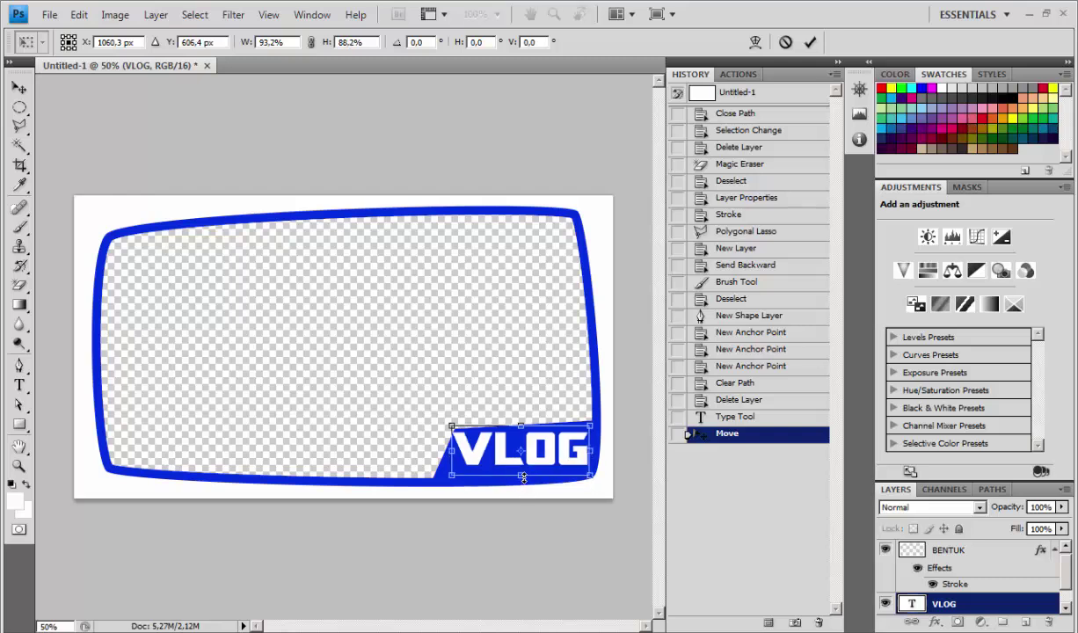
left_click_drag(522, 479, 547, 475)
key("Return")
key("ctrl+t")
left_click_drag(590, 474, 586, 475)
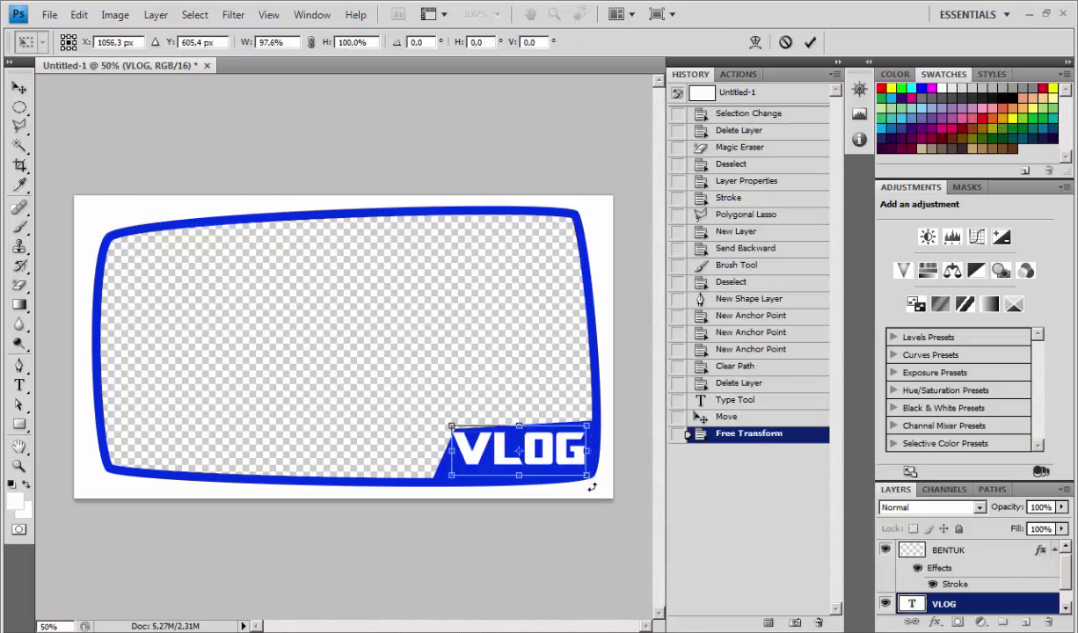
key("Return")
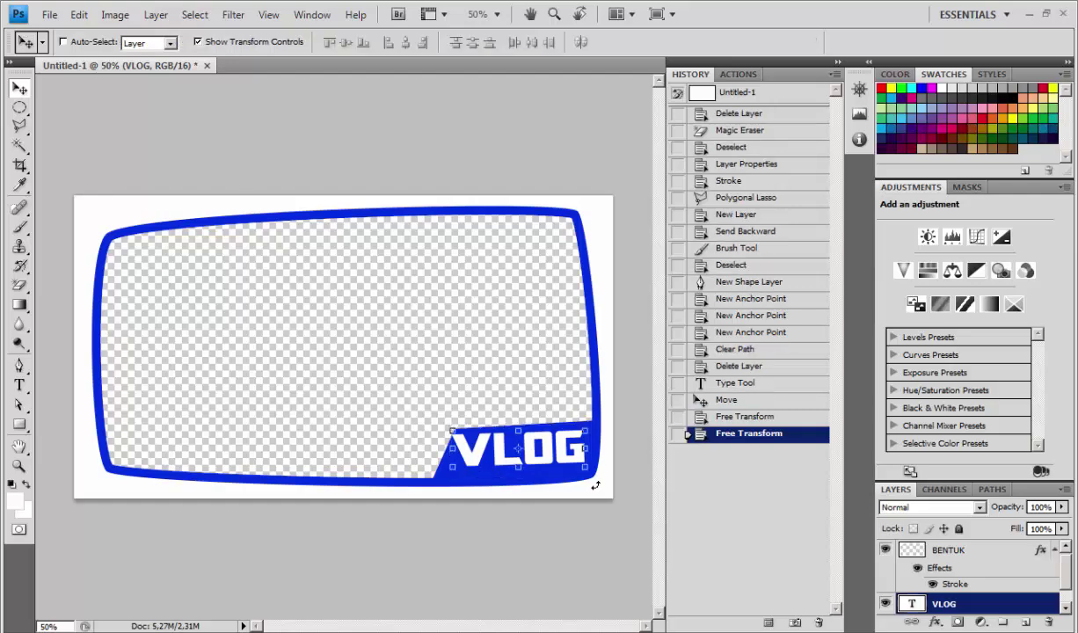
key("Down")
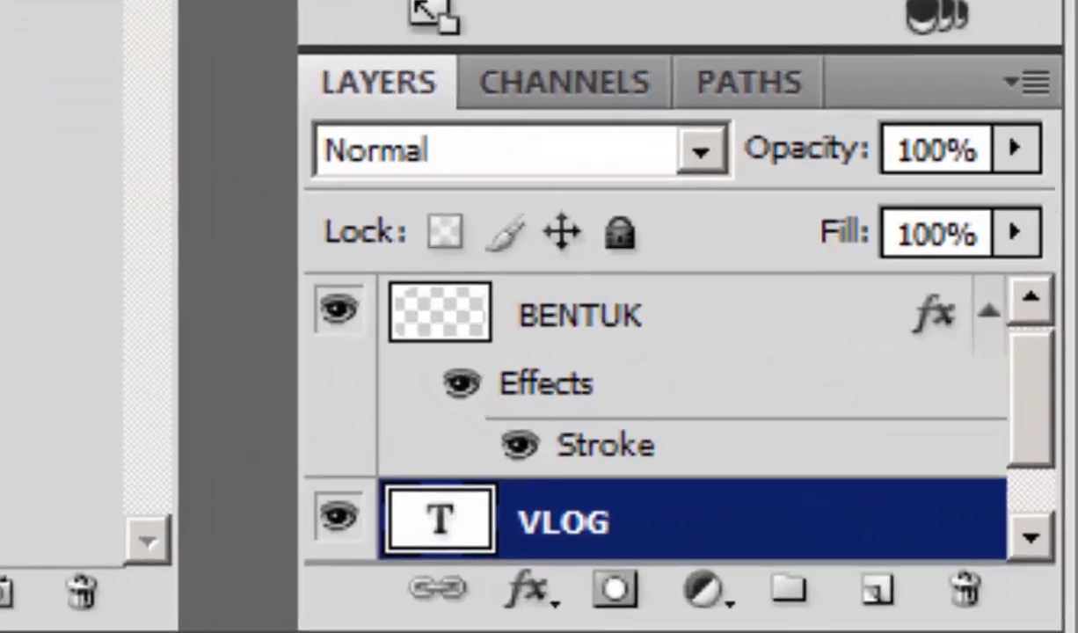
- Restack the VLOG text layer so it sits above the BENTUK frame layer
key("ctrl+shift+bracketright")
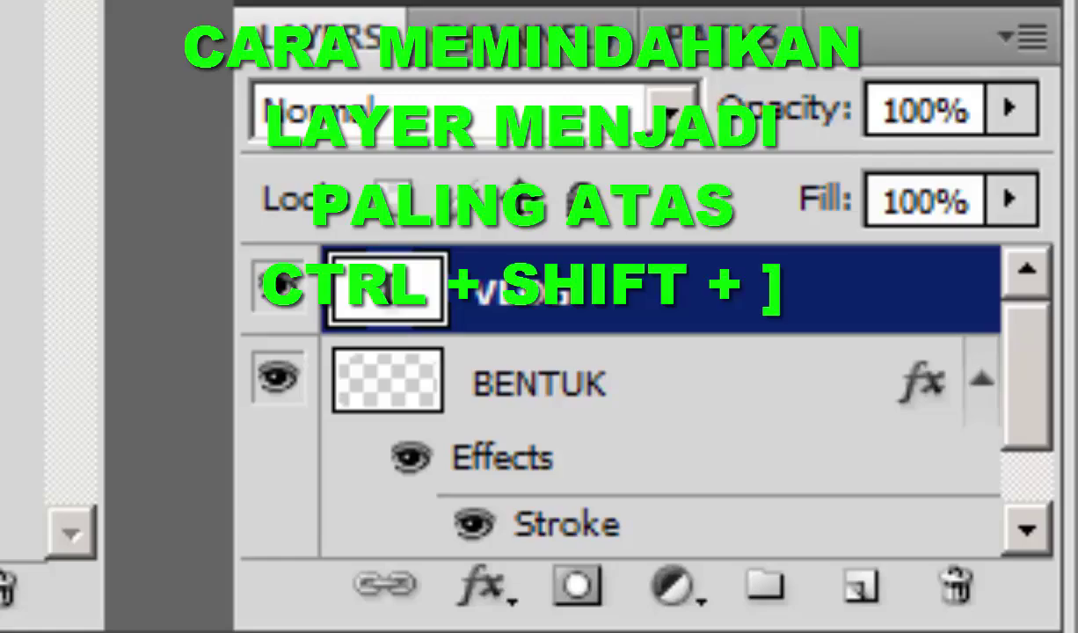
left_click_drag(554, 333, 703, 537)
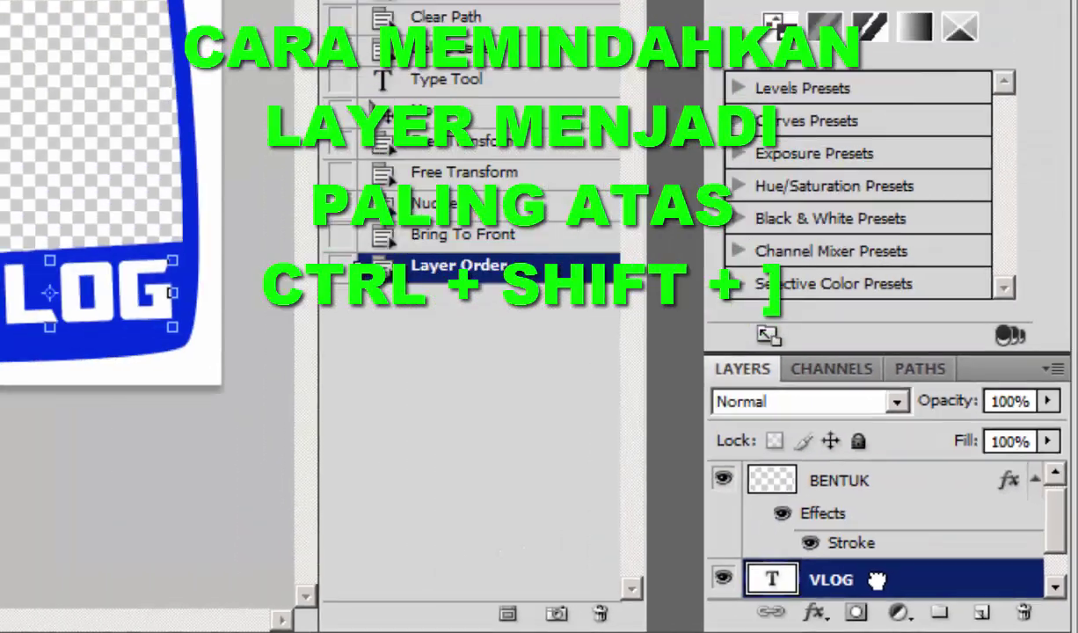
left_click_drag(941, 605, 945, 552)
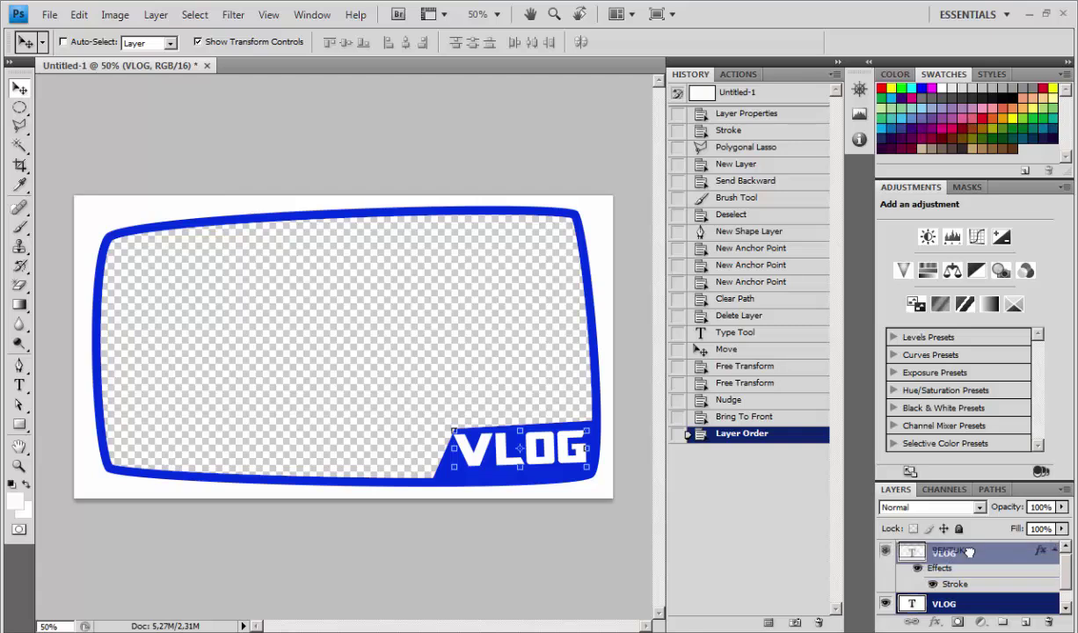
key("ctrl+bracketleft")
key("ctrl+bracketright")
key("ctrl+bracketleft")
key("ctrl+bracketright")
key("ctrl+bracketleft")
key("ctrl+bracketright")
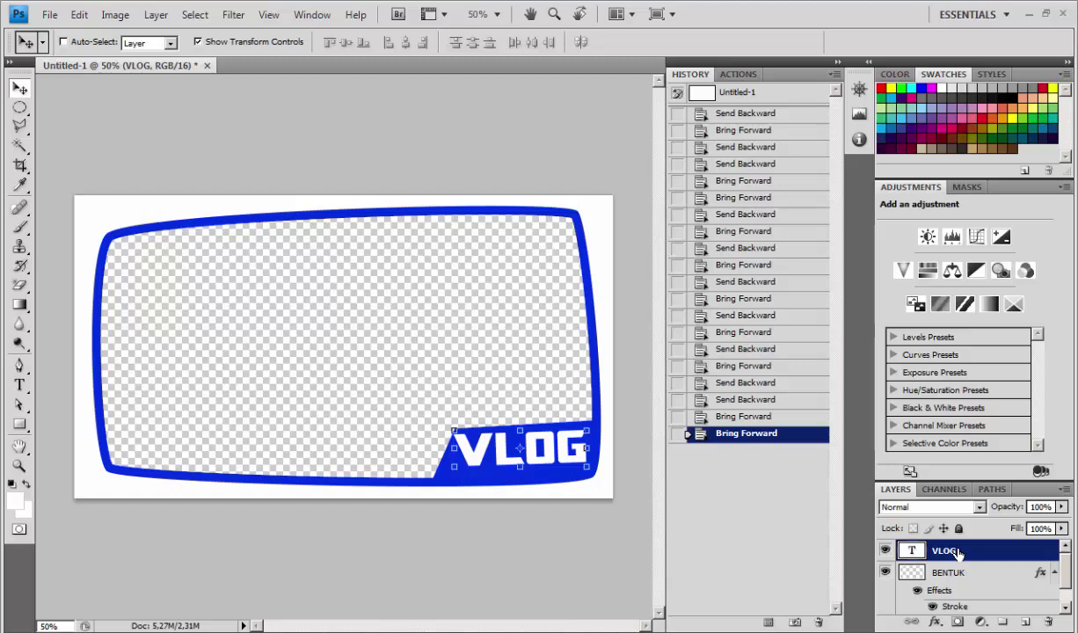
- Nudge the VLOG text a pixel or two within the blue tab
key("Right")
key("Right")
key("Right")
key("Down")
key("Down")
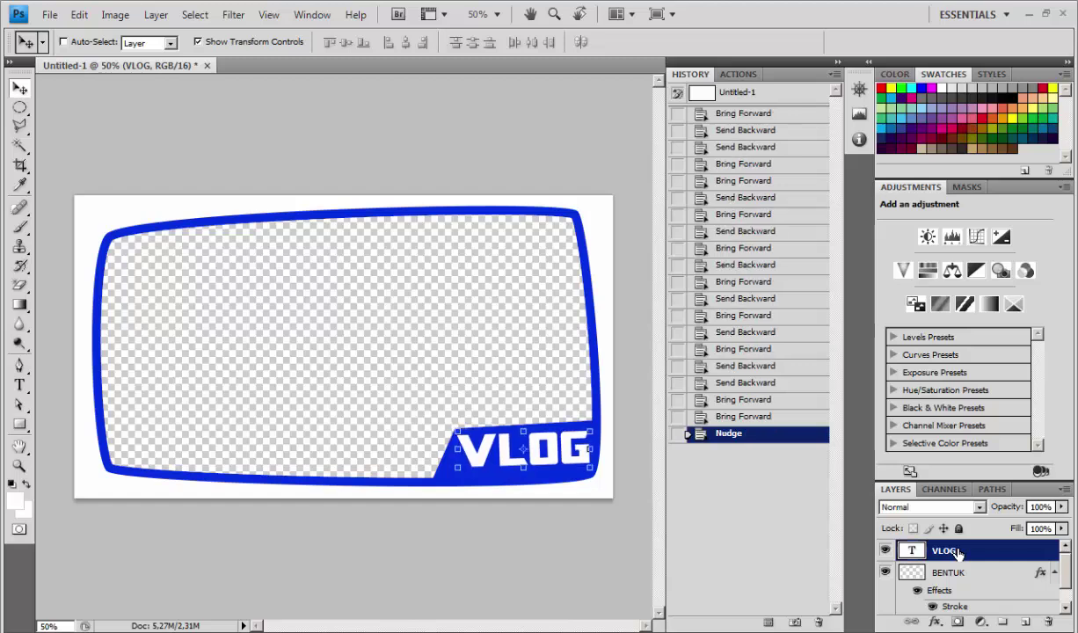
key("Down")
key("Down")
key("Left")
key("Left")
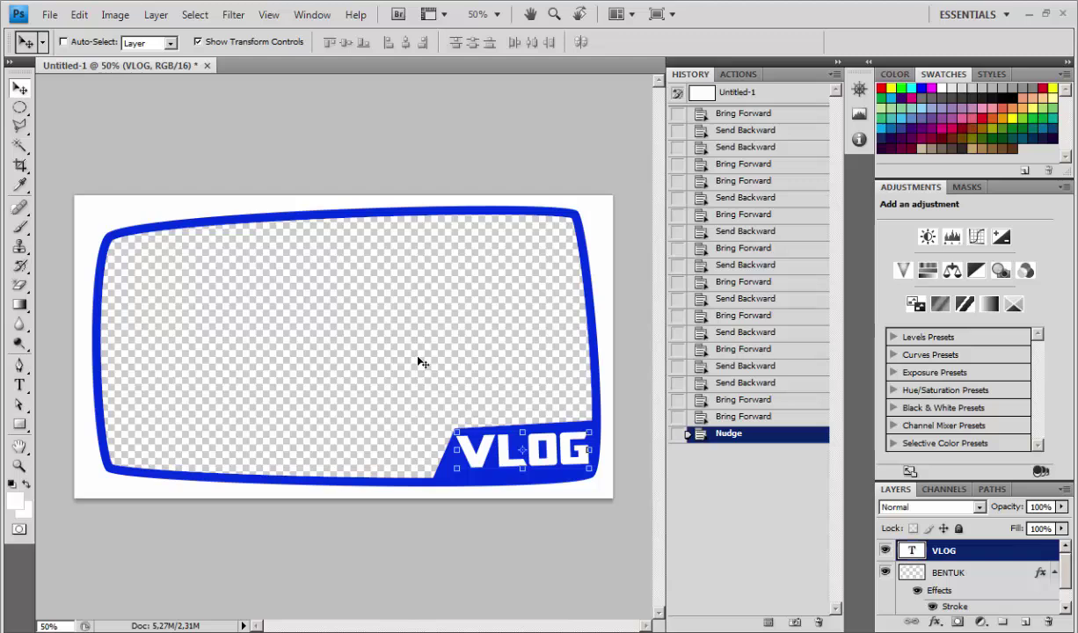
- Open the butterfly photo 1.jpg from My Pictures as a new document
scroll(1069, 572, "down", 1)
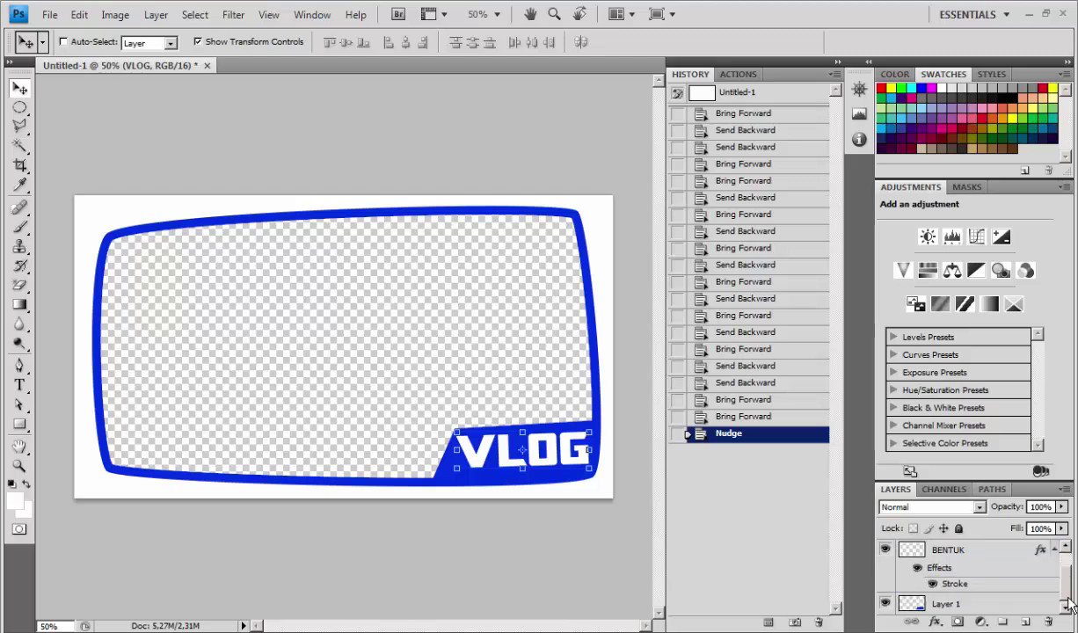
scroll(1069, 572, "up", 1)
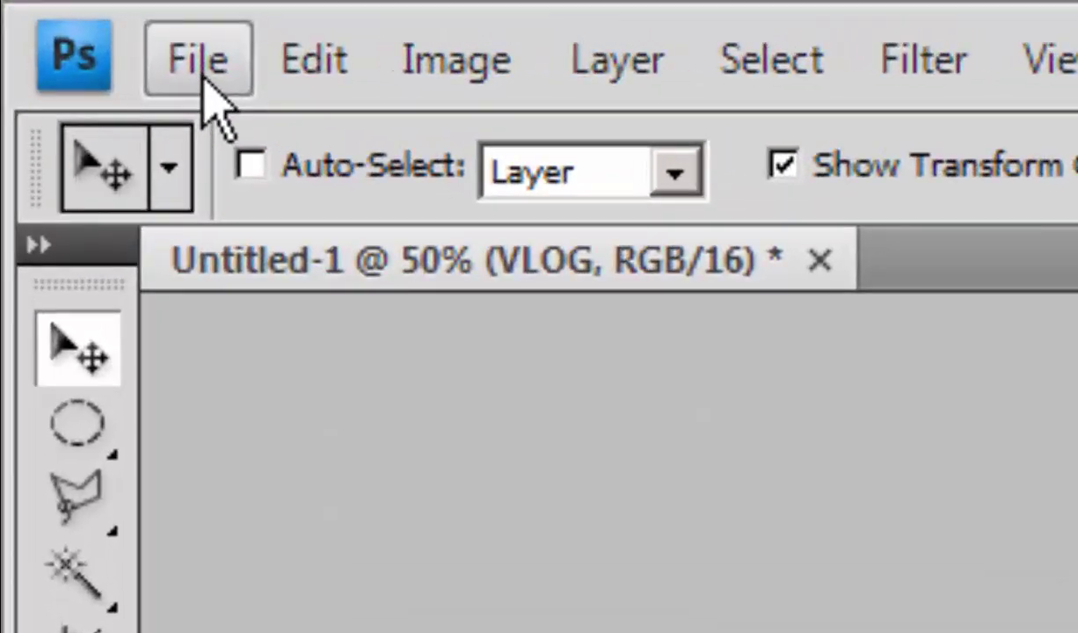
left_click(179, 72)
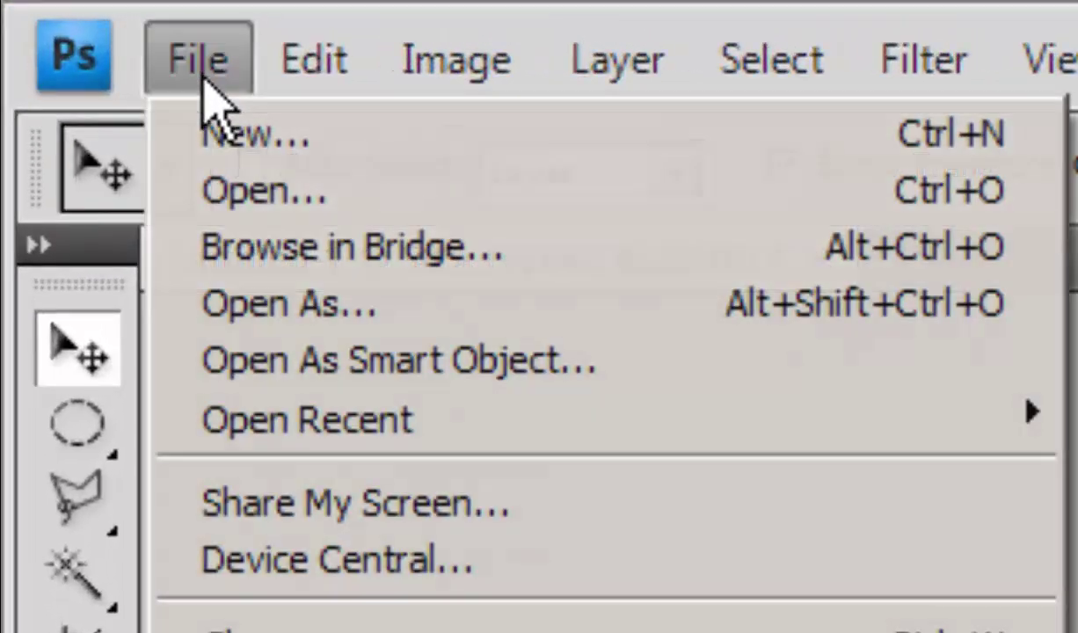
left_click(373, 198)
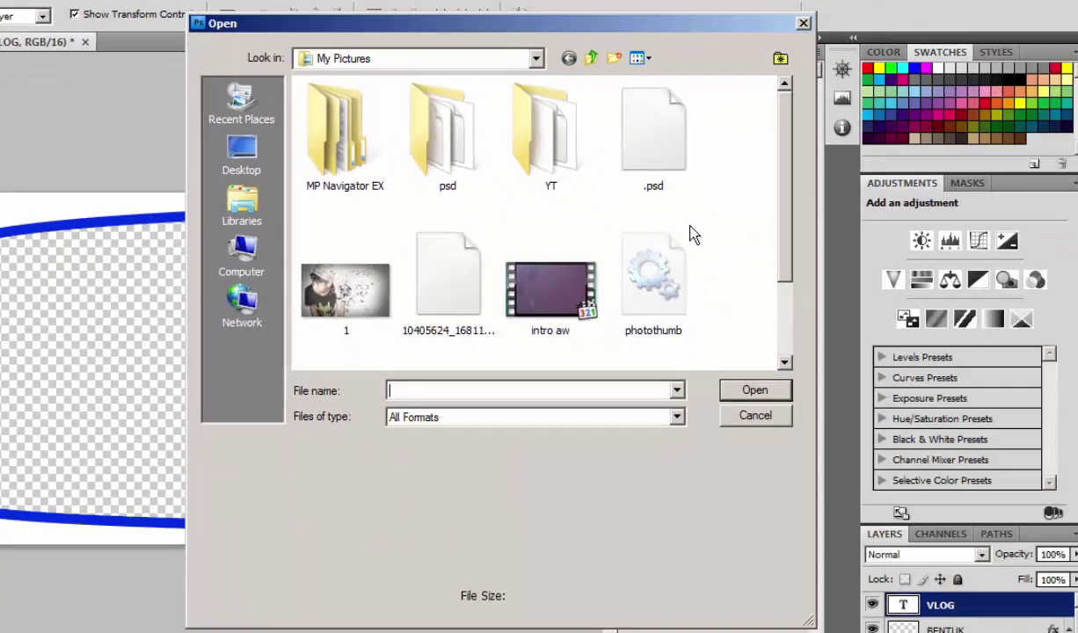
left_click(347, 290)
double_click(346, 292)
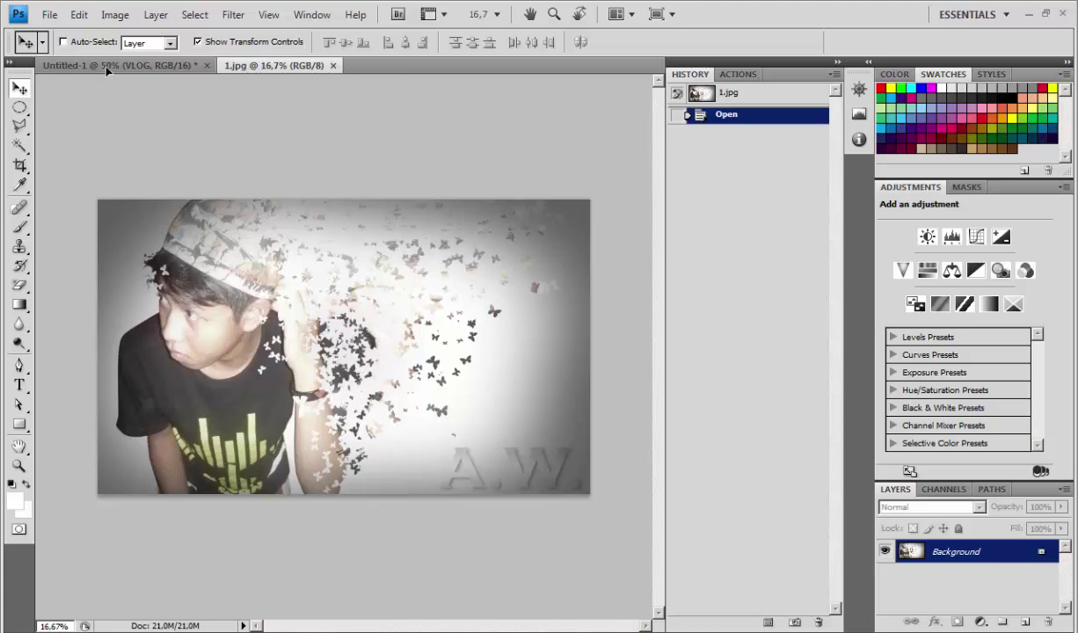
- Drag the photo into Untitled-1 as Layer 2 and scale it to cover the canvas
left_click_drag(107, 70, 211, 276)
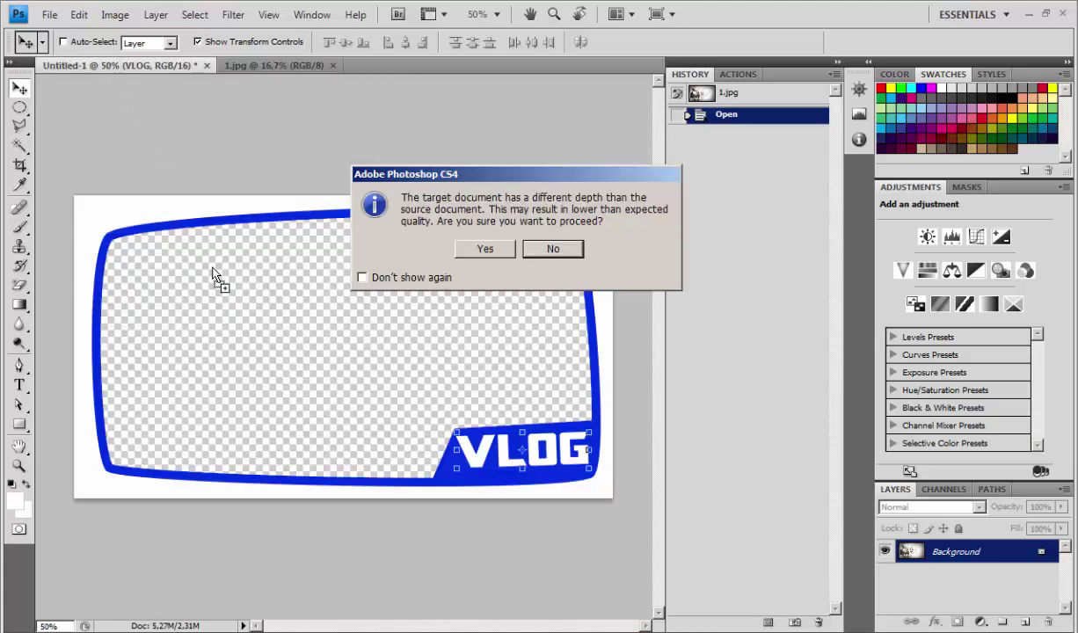
left_click(486, 250)
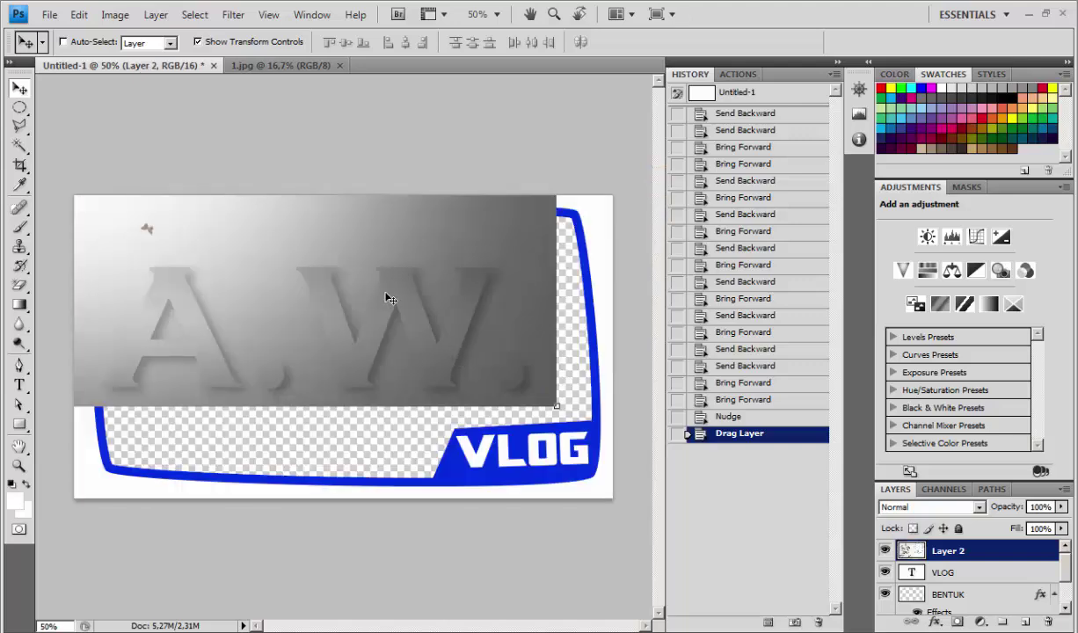
mouse_move(378, 288)
left_mouse_down()
mouse_move(539, 410)
mouse_move(114, 139)
mouse_move(470, 398)
left_mouse_up()
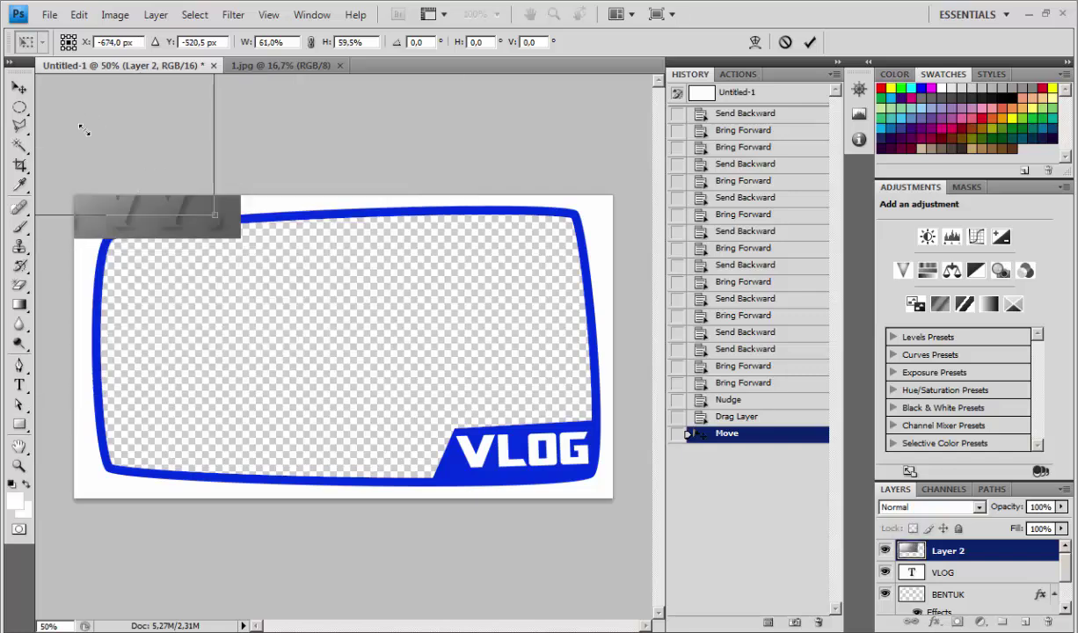
mouse_move(469, 399)
left_mouse_down()
mouse_move(501, 436)
mouse_move(100, 138)
mouse_move(515, 452)
mouse_move(458, 354)
left_mouse_up()
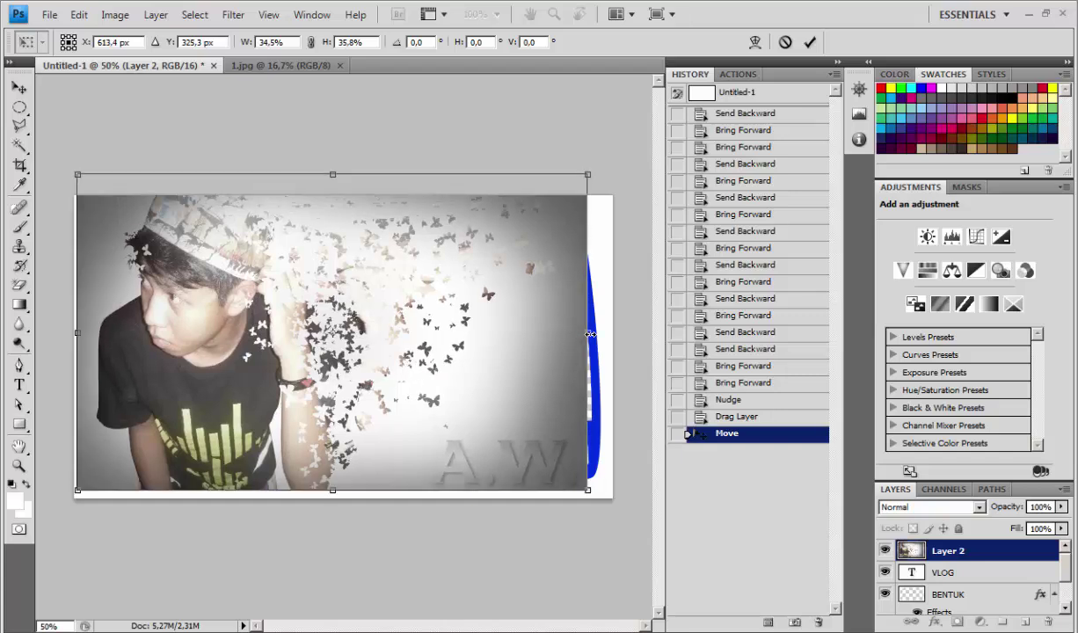
left_click_drag(520, 304, 529, 313)
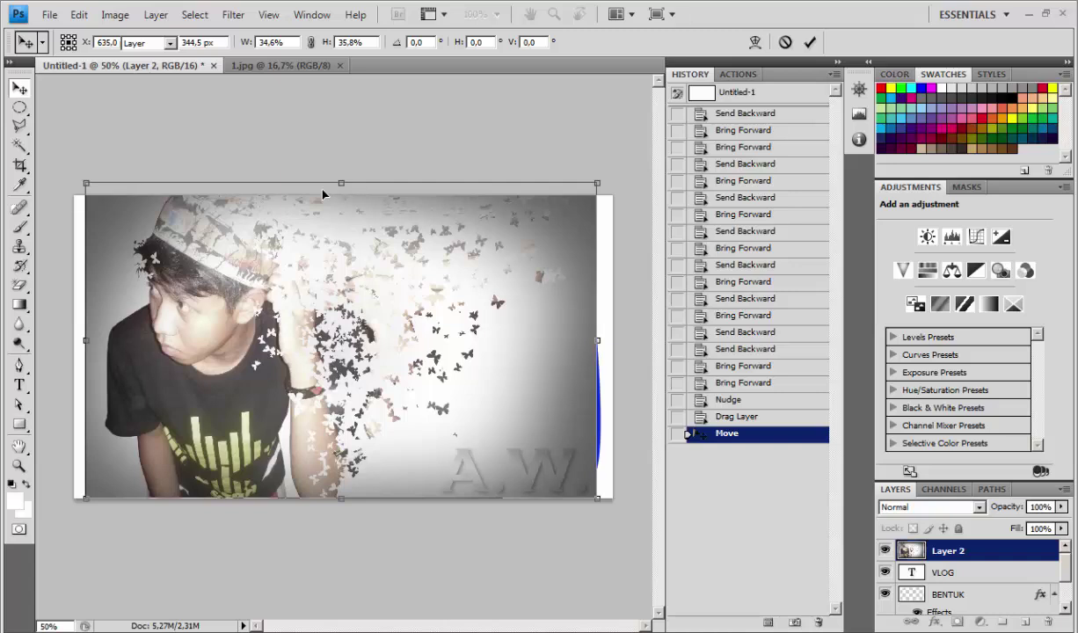
key("Return")
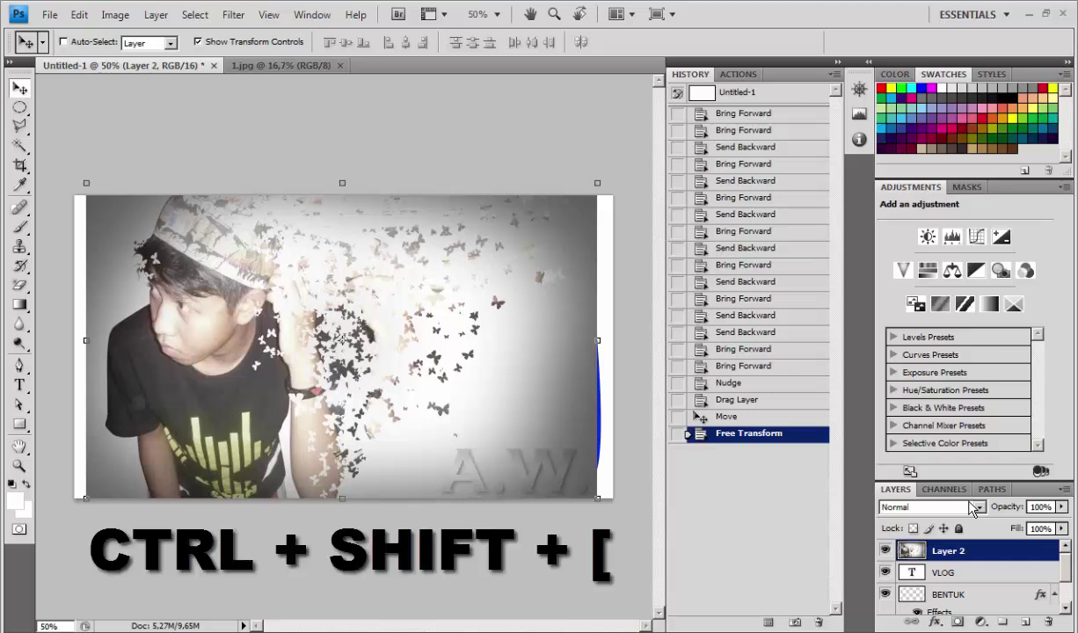
- Send Layer 2 to the back so the photo shows through the frame, nudging it down
key("ctrl+shift+bracketleft")
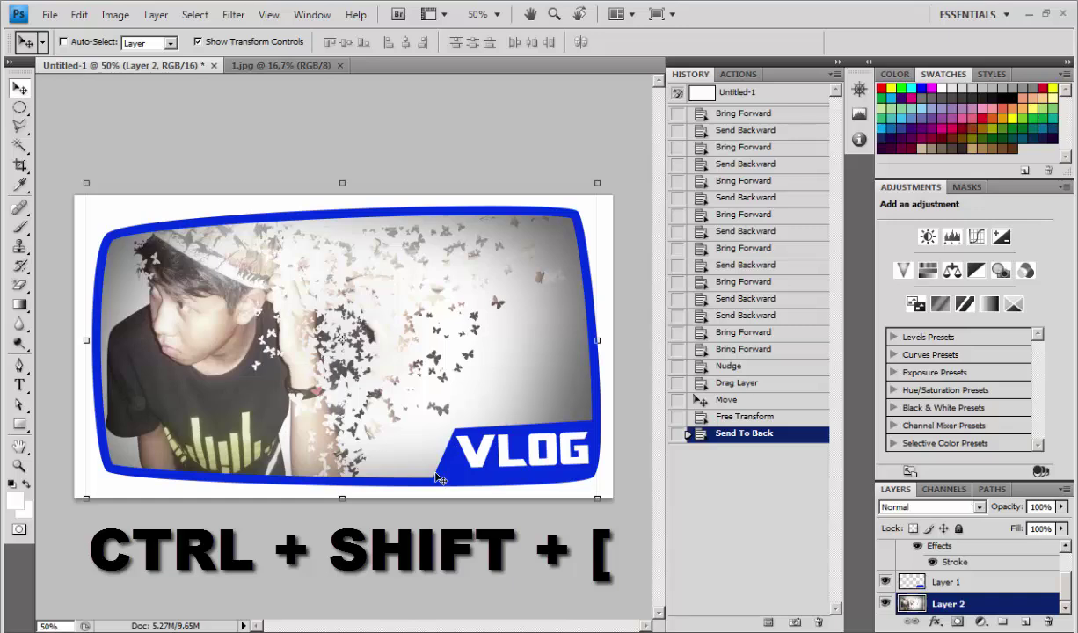
mouse_move(351, 327)
left_mouse_down()
mouse_move(358, 367)
mouse_move(253, 397)
mouse_move(322, 351)
mouse_move(375, 346)
left_mouse_up()
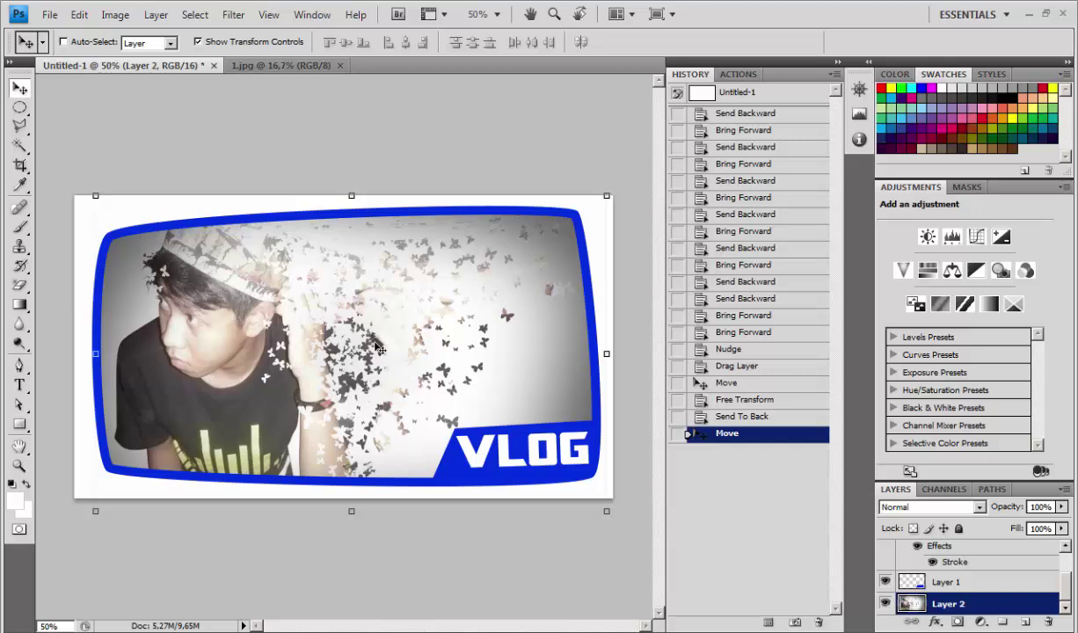
key("t")
left_click(252, 337)
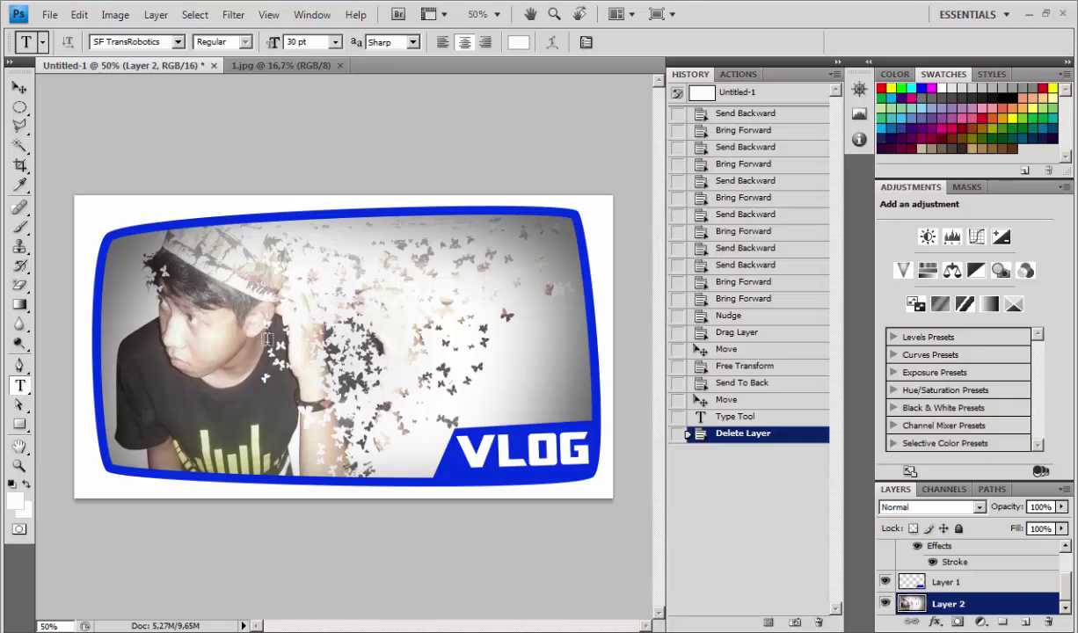
- Type white 'TUTORIAL' text over the photo's left side, replacing a test word
left_click(260, 346)
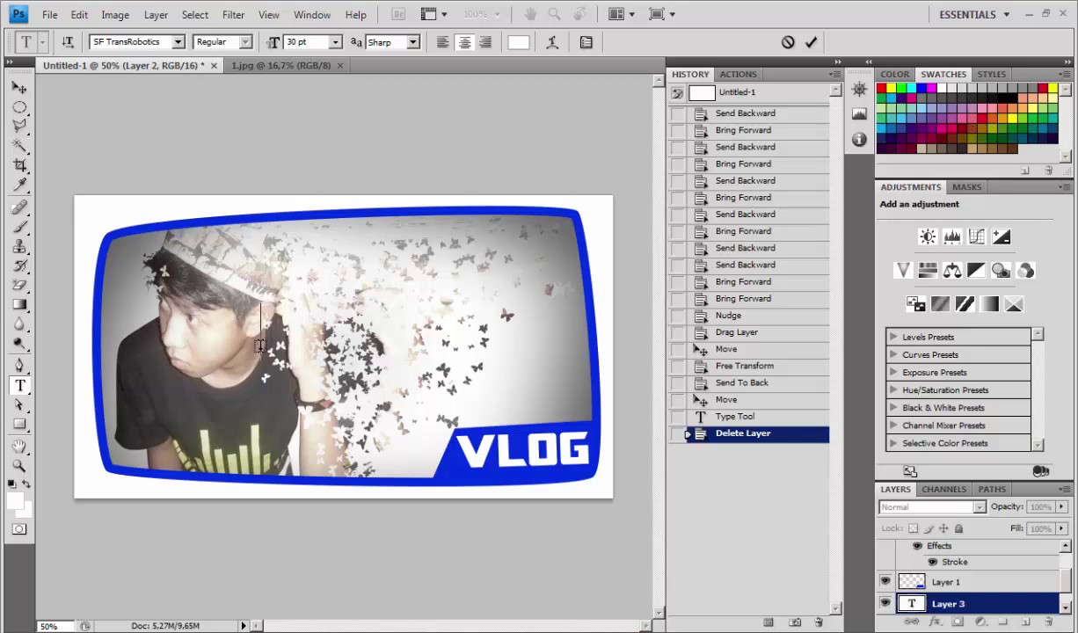
type("MANT")
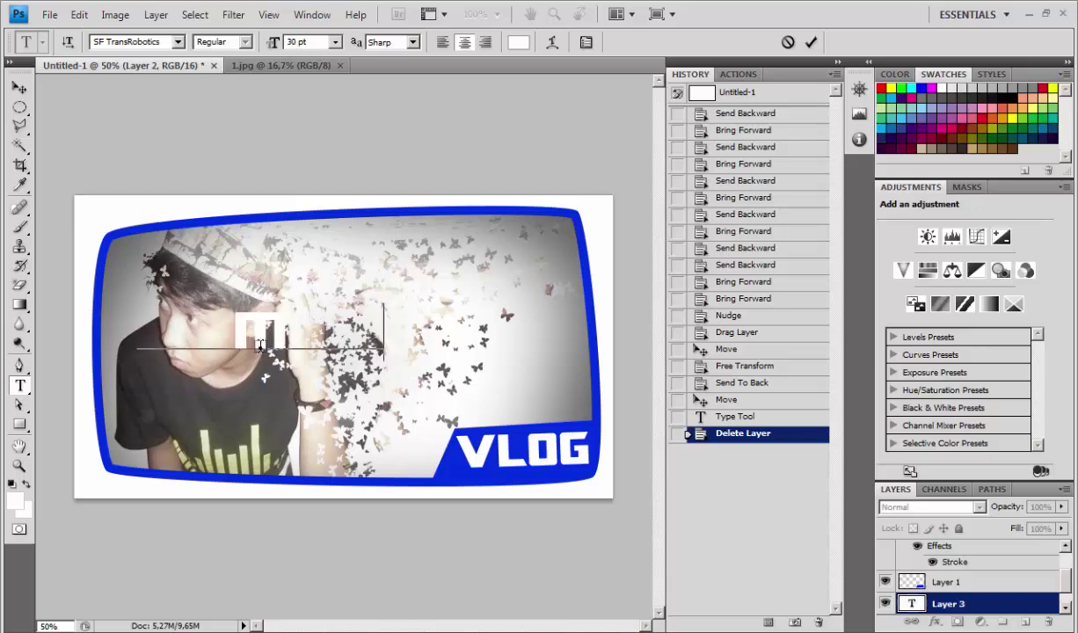
type("AP")
key("BackSpace")
key("BackSpace")
key("BackSpace")
key("BackSpace")
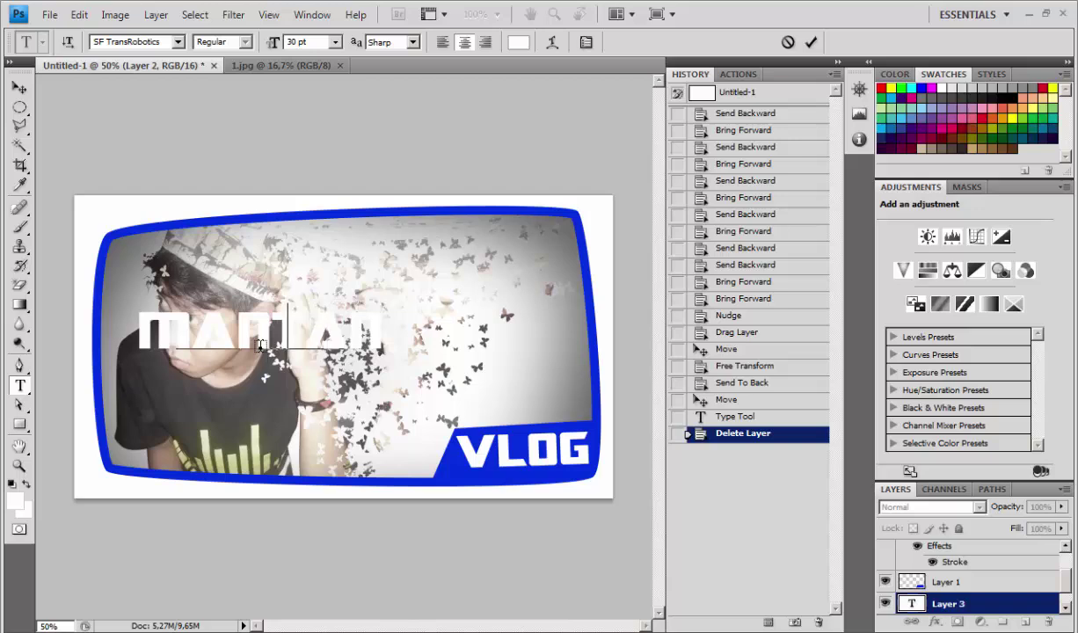
key("BackSpace")
key("BackSpace")
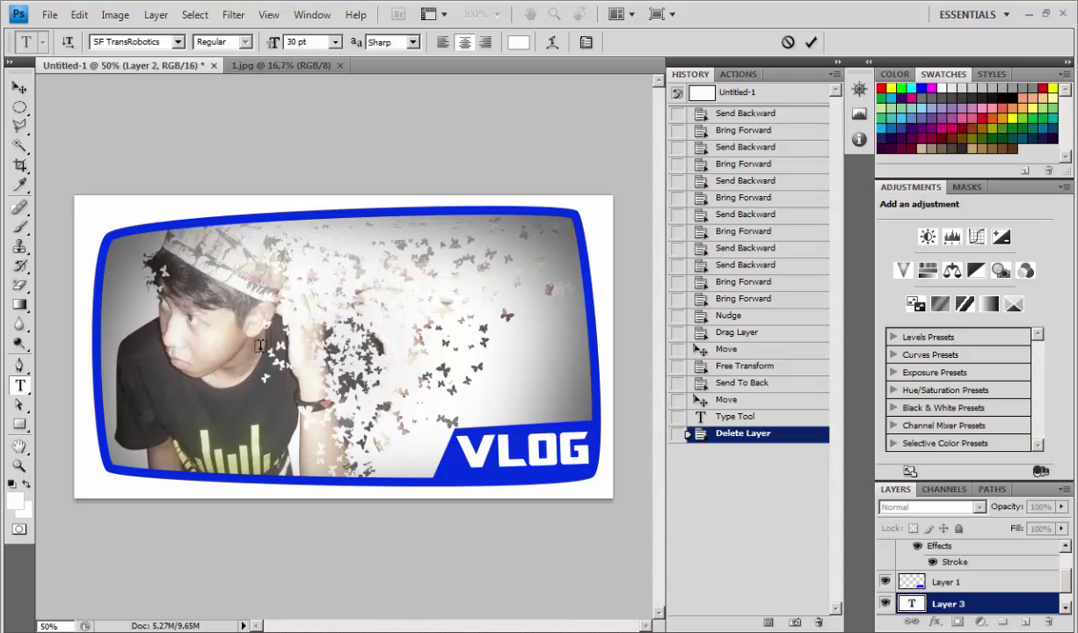
type("TUT")
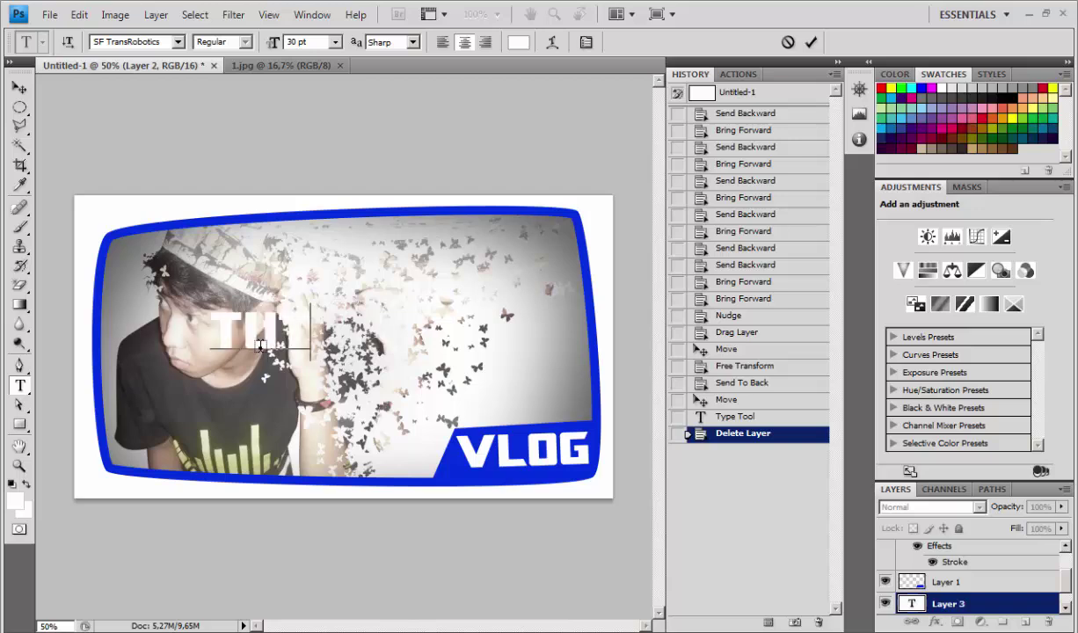
type("ORIAL")
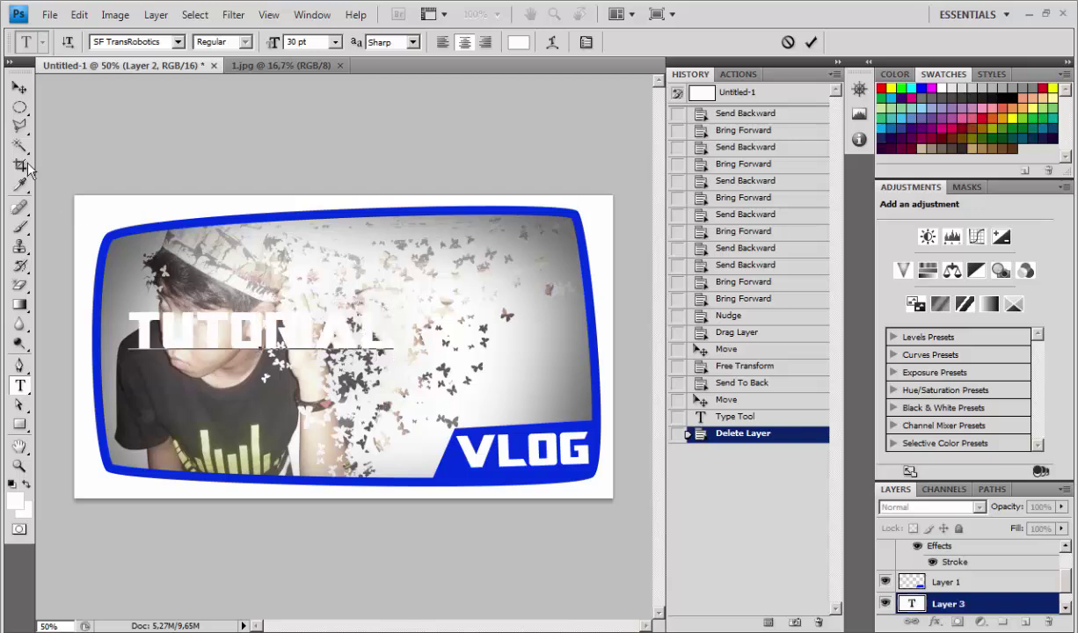
left_click(19, 87)
- Bring the TUTORIAL layer to the top and move the text toward the frame's upper right
left_click_drag(330, 326, 435, 316)
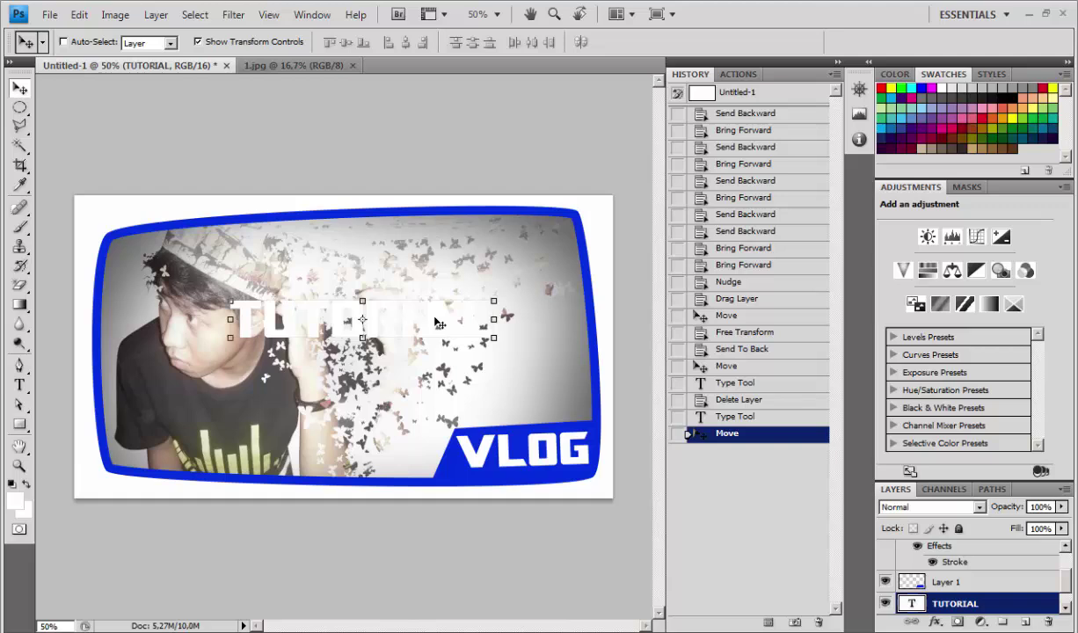
key("ctrl+shift+bracketright")
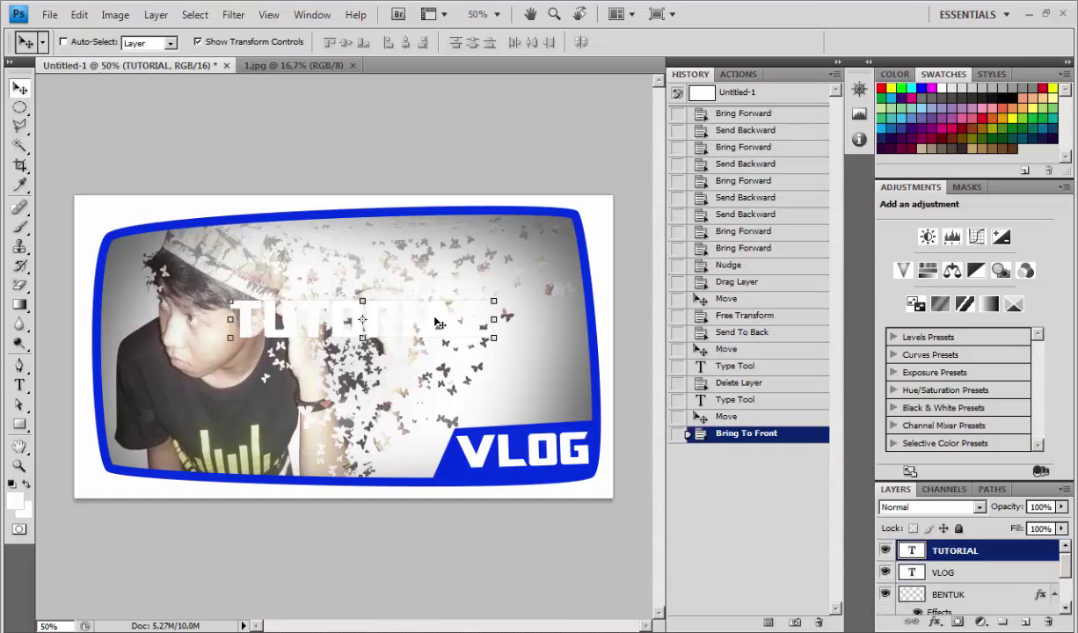
mouse_move(418, 316)
left_mouse_down()
mouse_move(531, 228)
mouse_move(234, 275)
mouse_move(492, 282)
left_mouse_up()
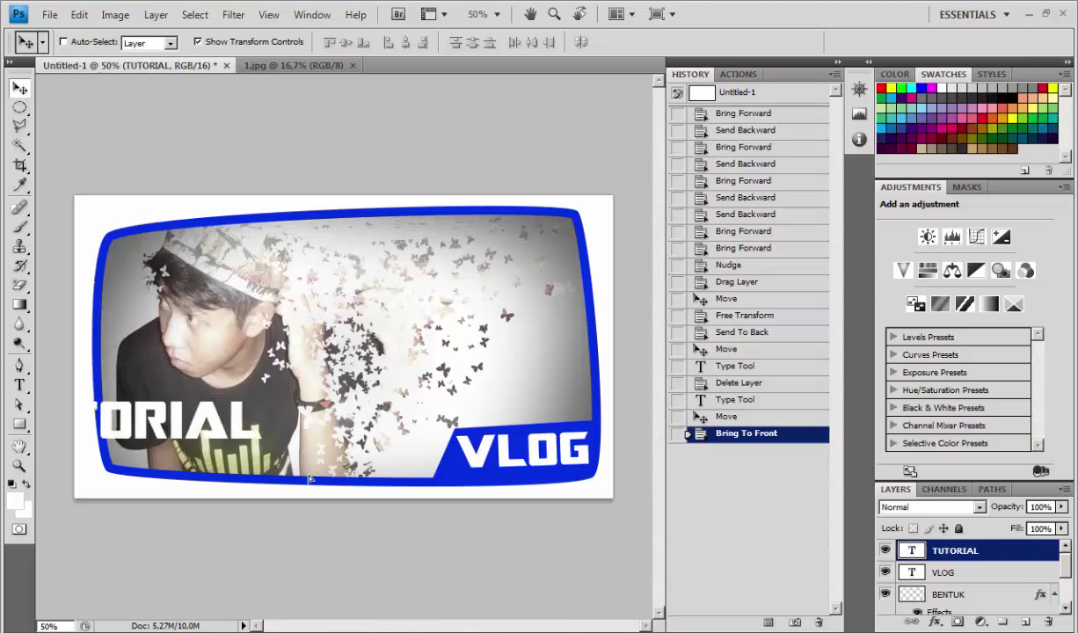
mouse_move(493, 282)
left_mouse_down()
mouse_move(629, 323)
mouse_move(528, 237)
left_mouse_up()
- Tilt TUTORIAL about 2.4° with Free Transform, fine-tune its position and apply
key("ctrl+t")
left_click_drag(622, 268, 616, 267)
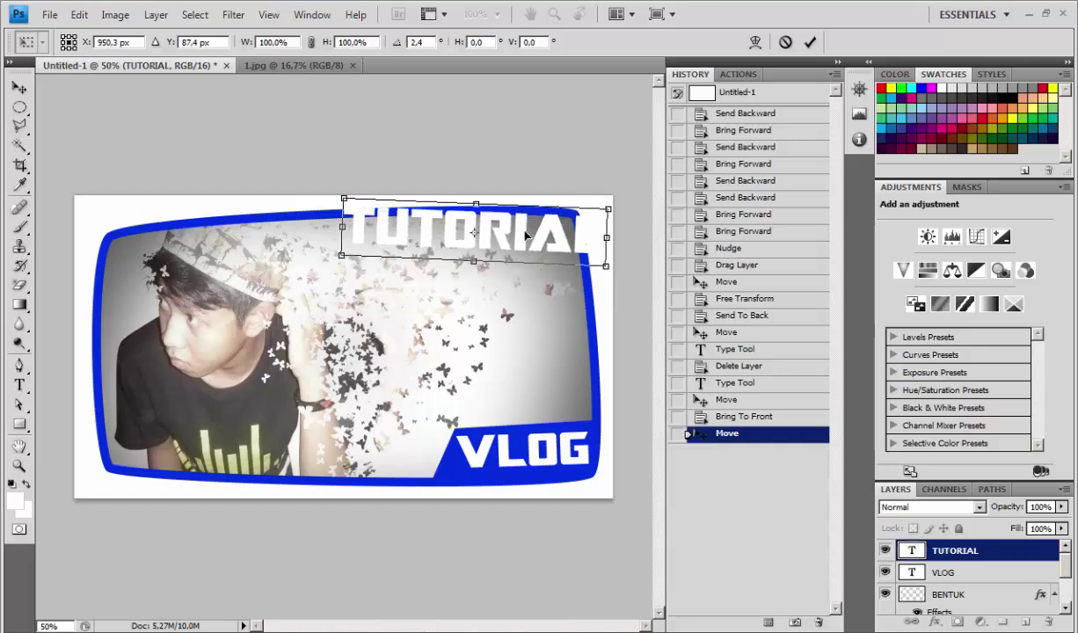
left_click_drag(523, 236, 522, 234)
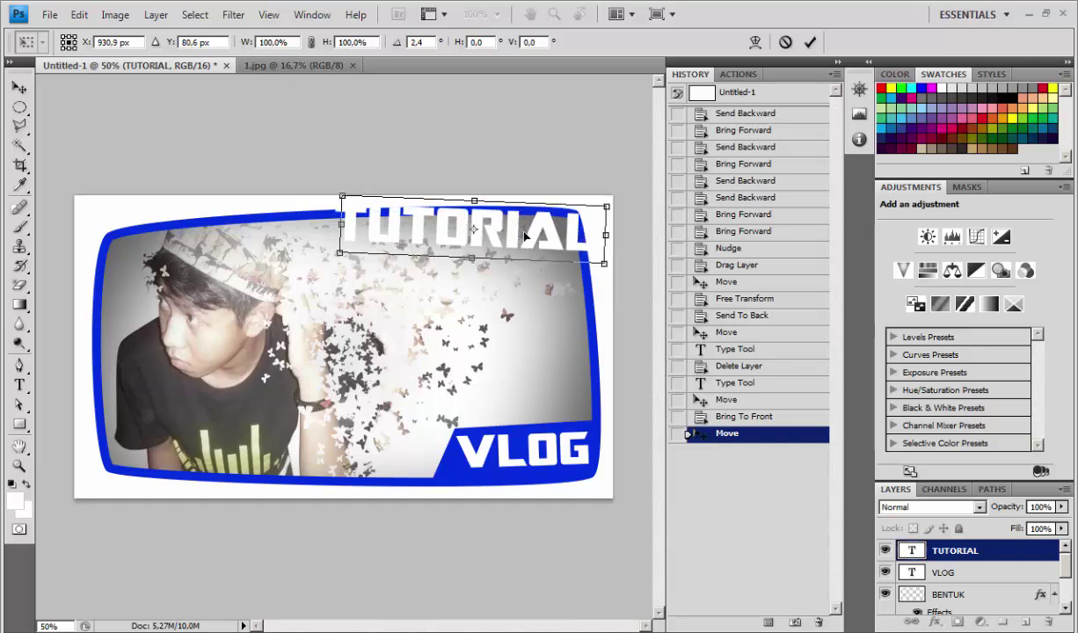
left_click_drag(521, 238, 517, 236)
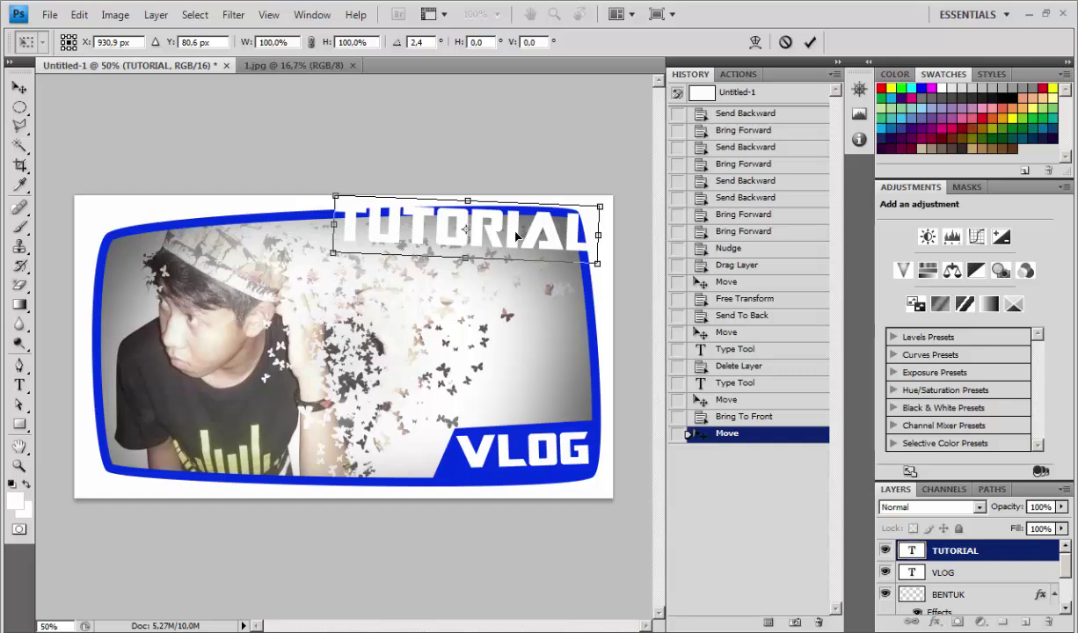
key("Return")
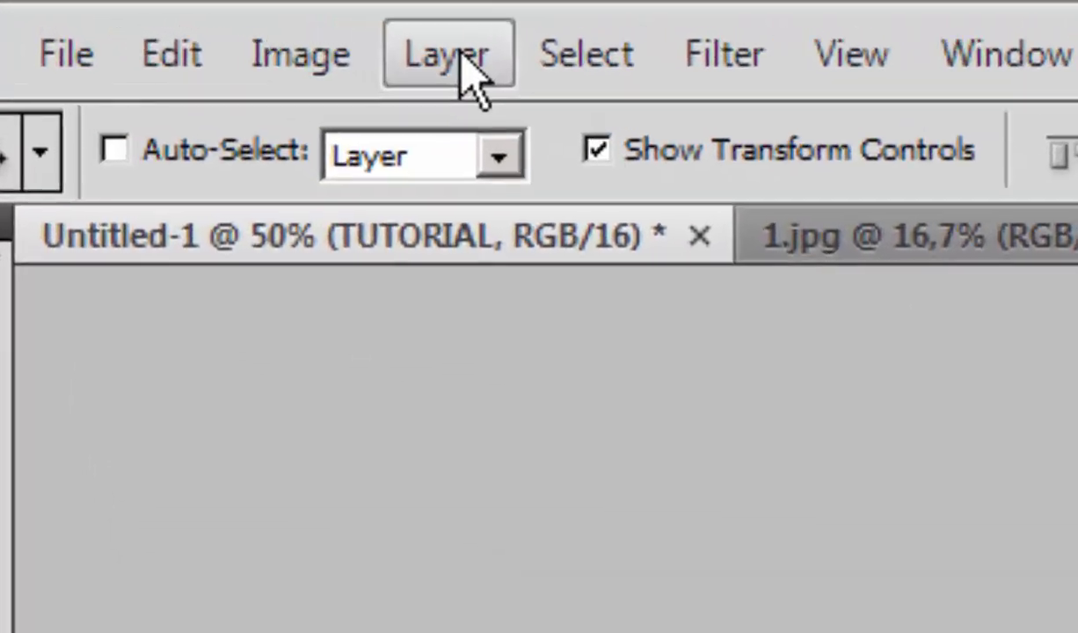
- Give the TUTORIAL text a black Stroke layer style, adjusting its size
left_click(159, 16)
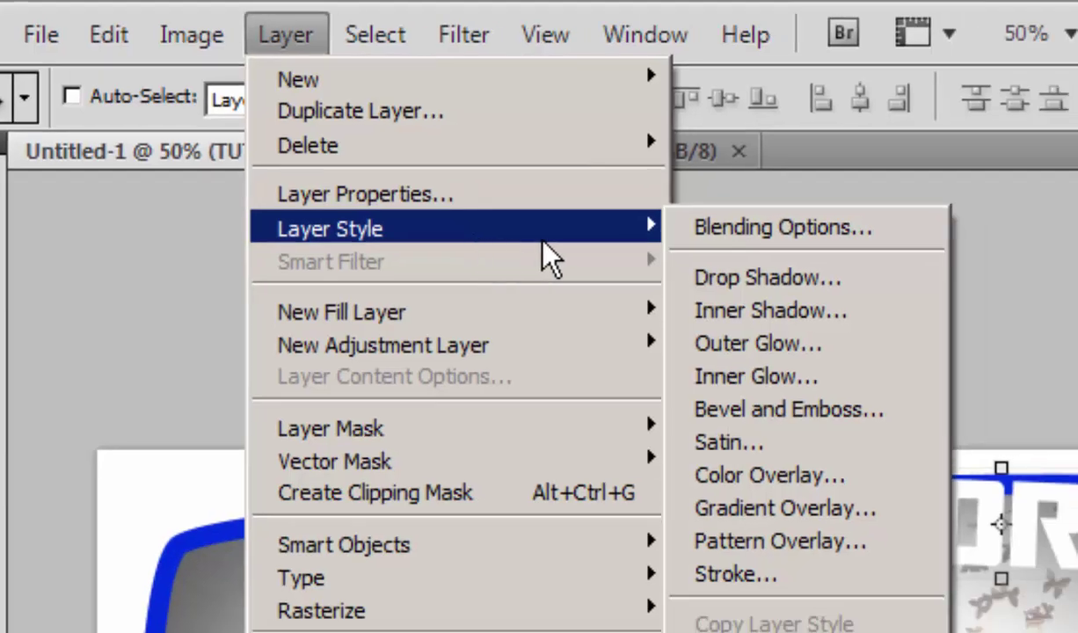
mouse_move(330, 228)
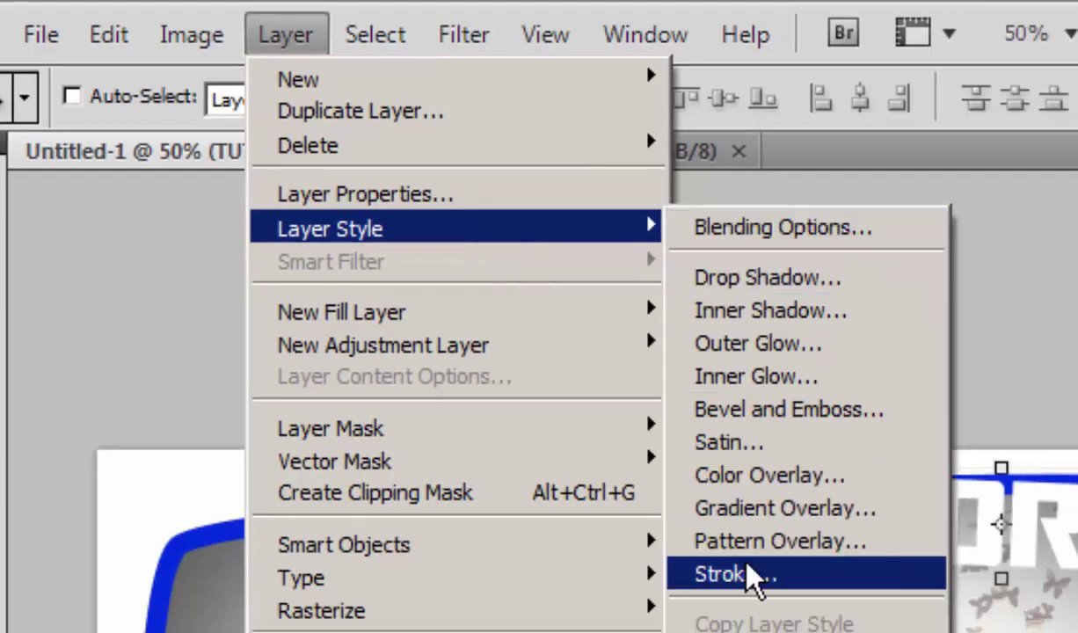
left_click(730, 574)
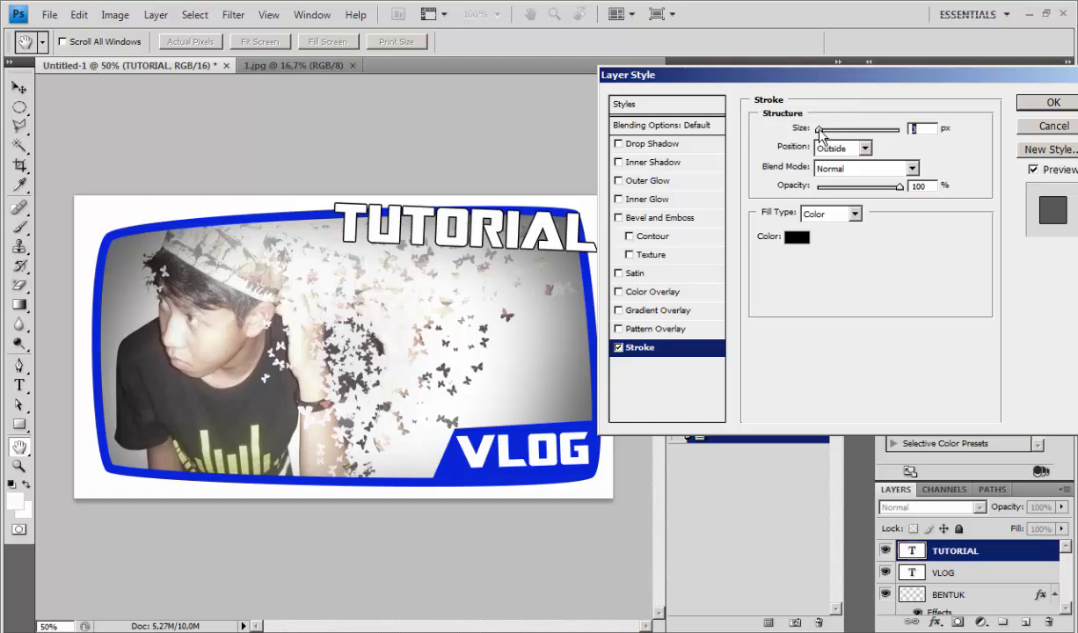
mouse_move(819, 129)
left_mouse_down()
mouse_move(898, 130)
mouse_move(828, 137)
left_mouse_up()
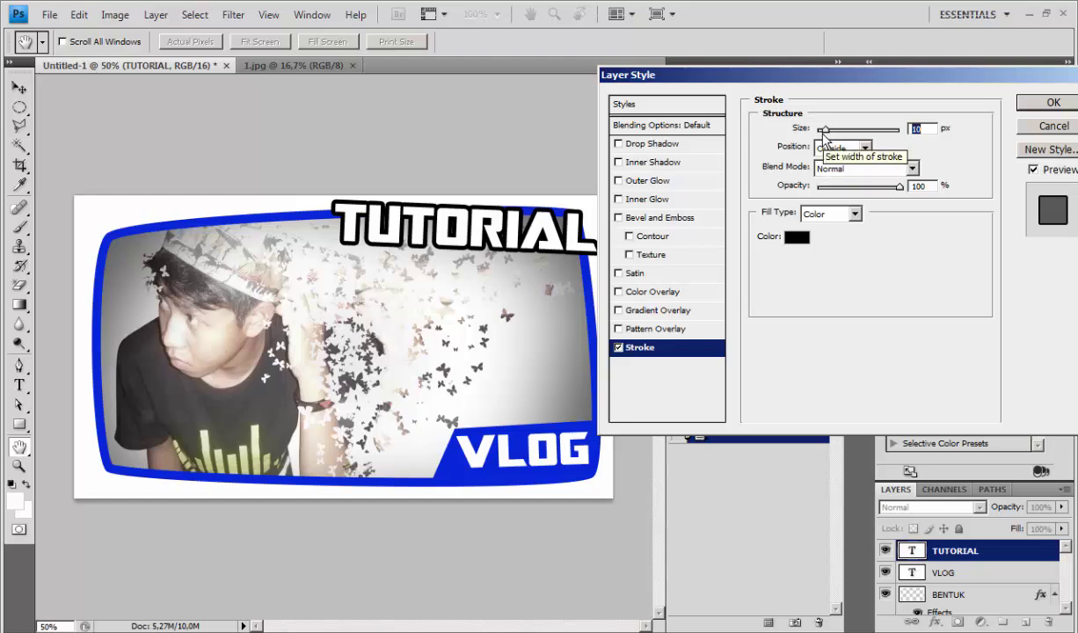
left_click_drag(825, 133, 824, 130)
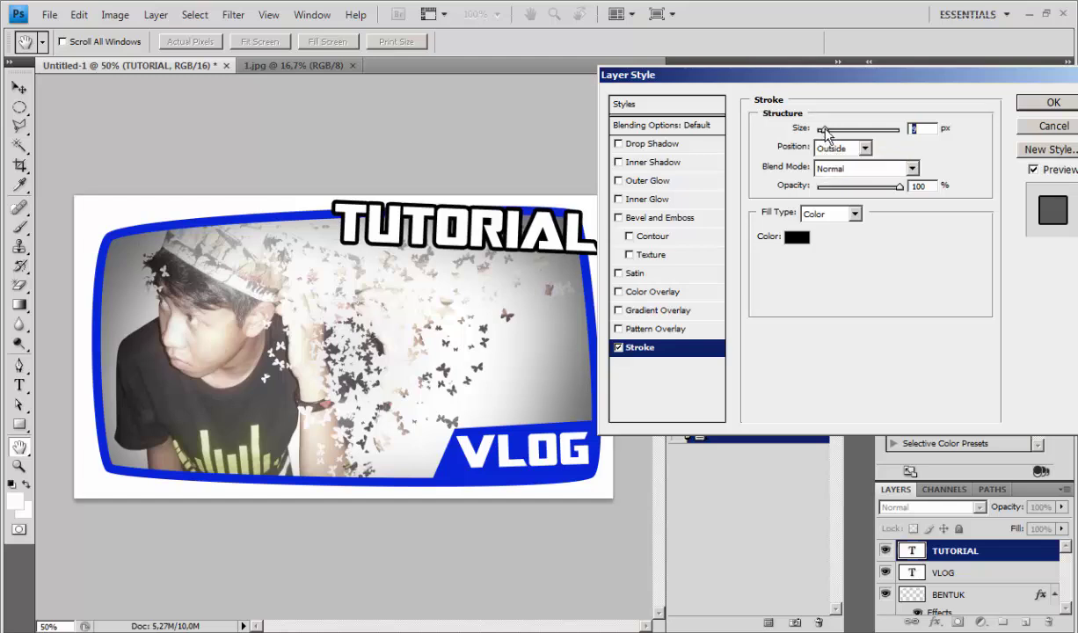
left_click(1024, 102)
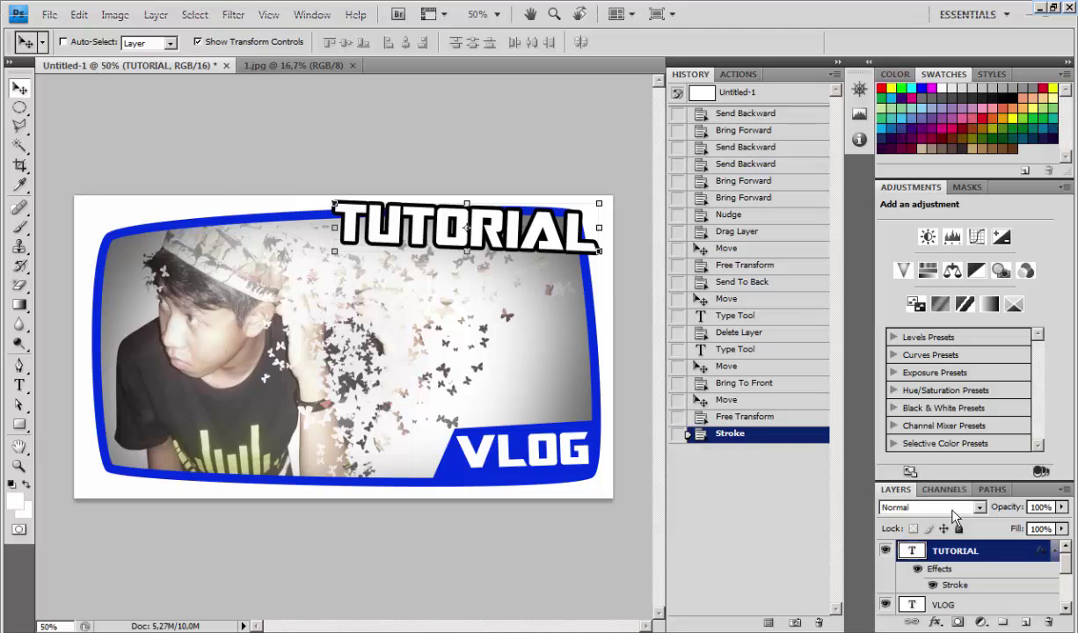
- Give the BENTUK layer a black drop shadow at 132°, 38 px distance, 75% opacity
left_click(965, 600)
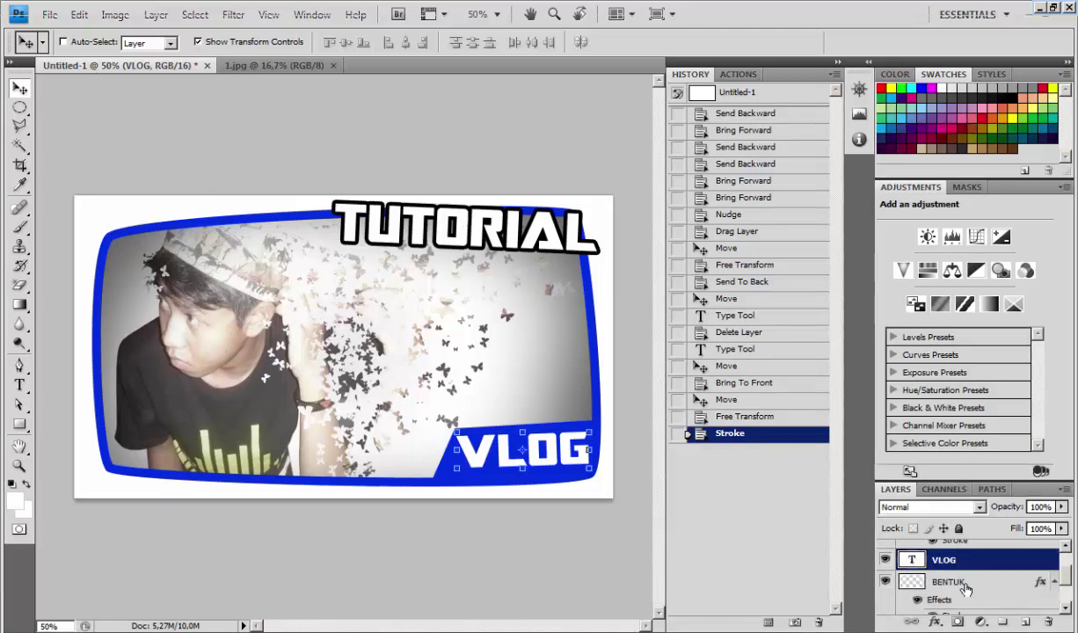
left_click(965, 588)
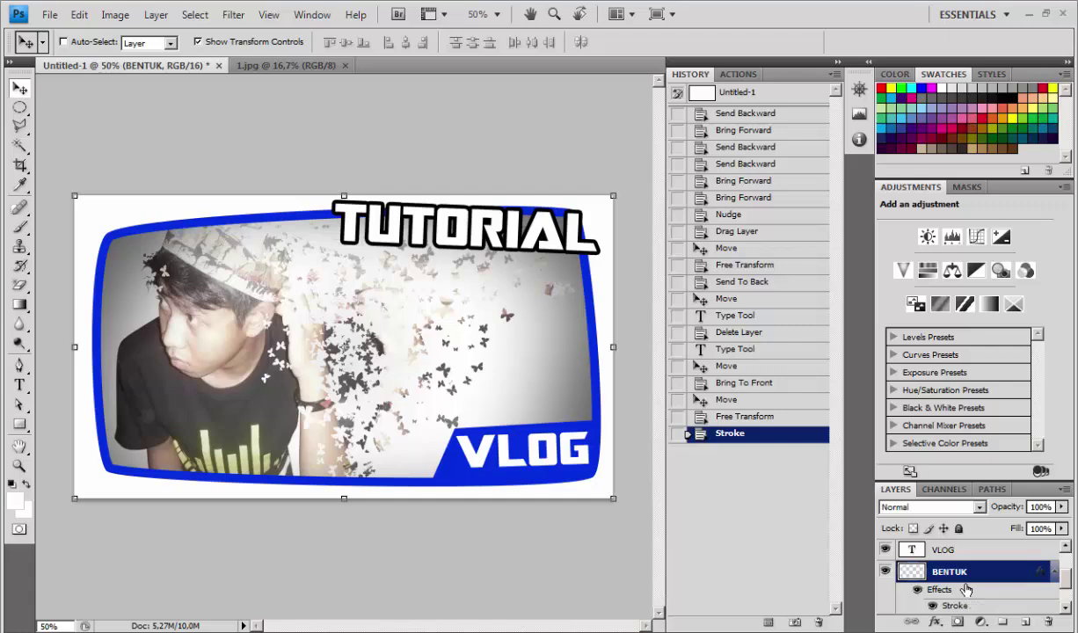
left_click(192, 15)
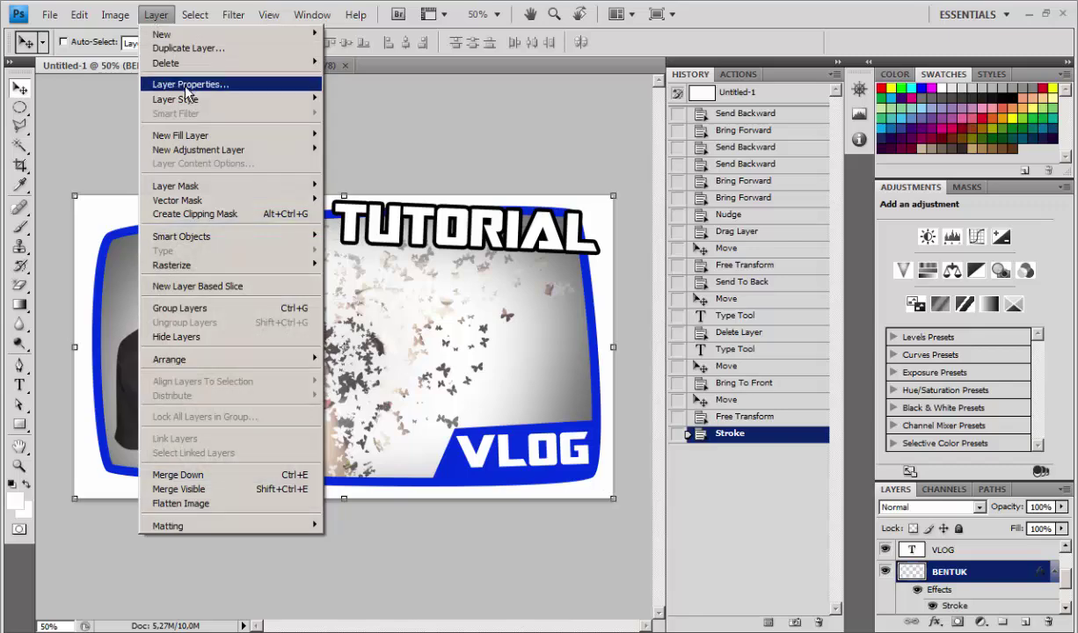
mouse_move(176, 98)
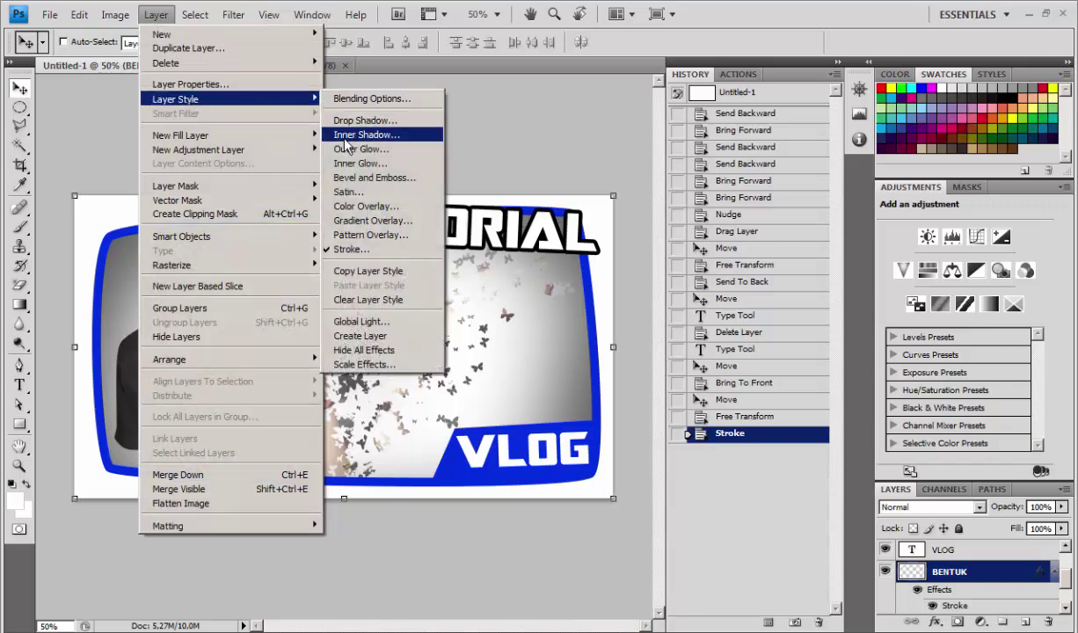
left_click(347, 124)
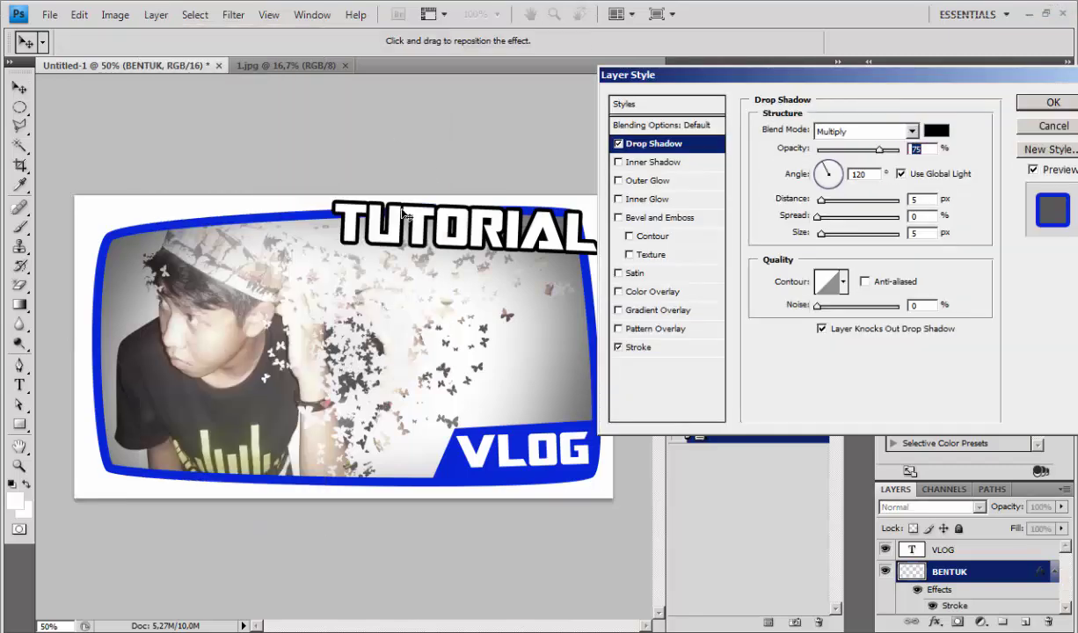
mouse_move(122, 234)
left_mouse_down()
mouse_move(133, 258)
mouse_move(124, 251)
mouse_move(82, 280)
left_mouse_up()
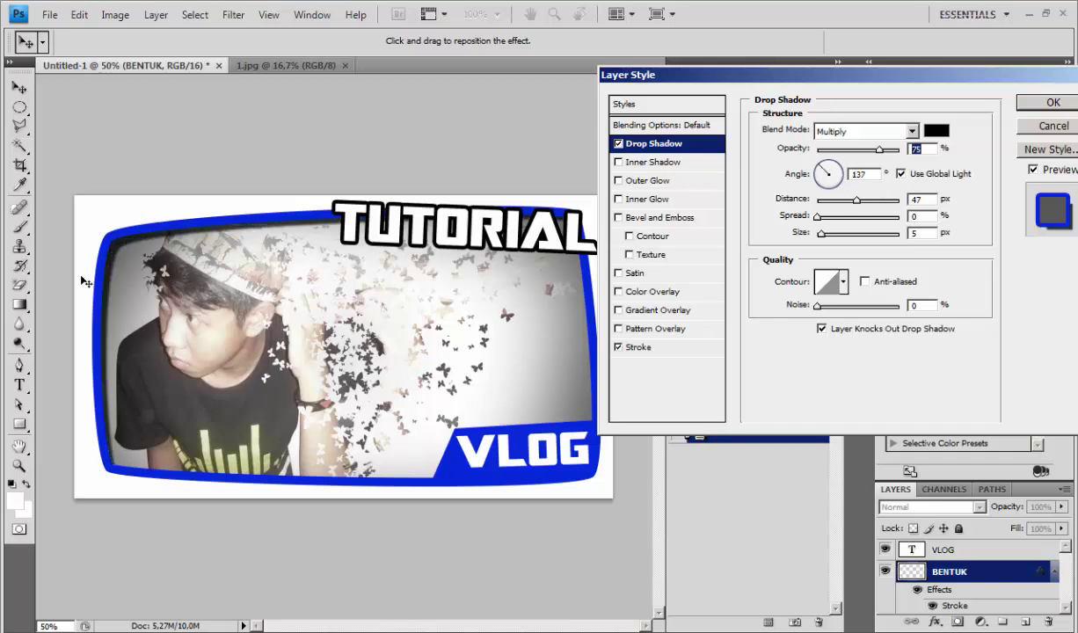
left_click_drag(116, 265, 112, 254)
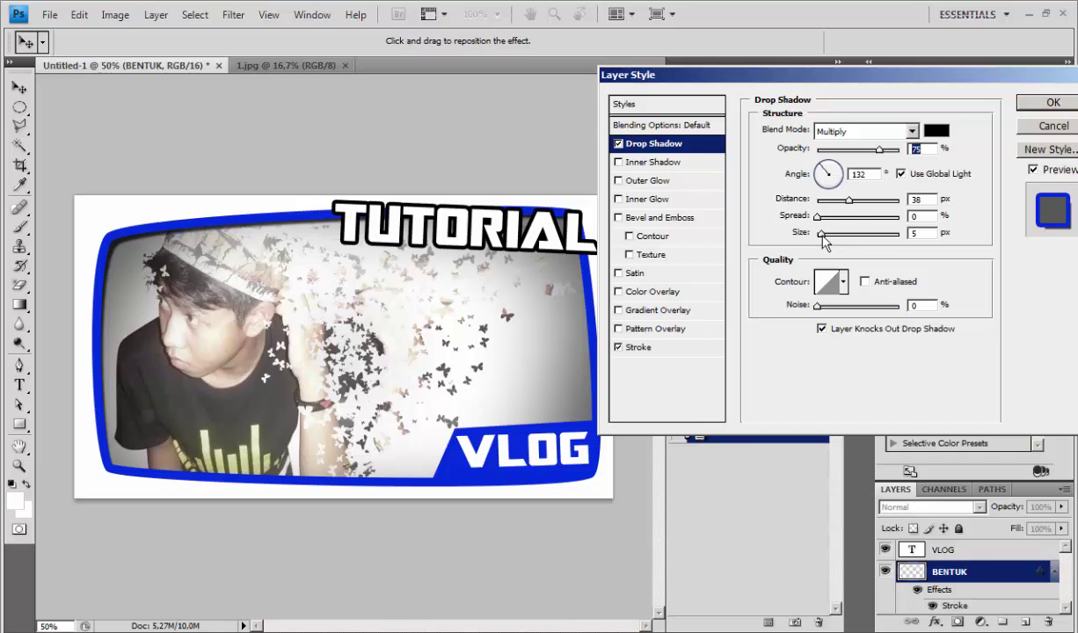
left_click_drag(822, 237, 832, 243)
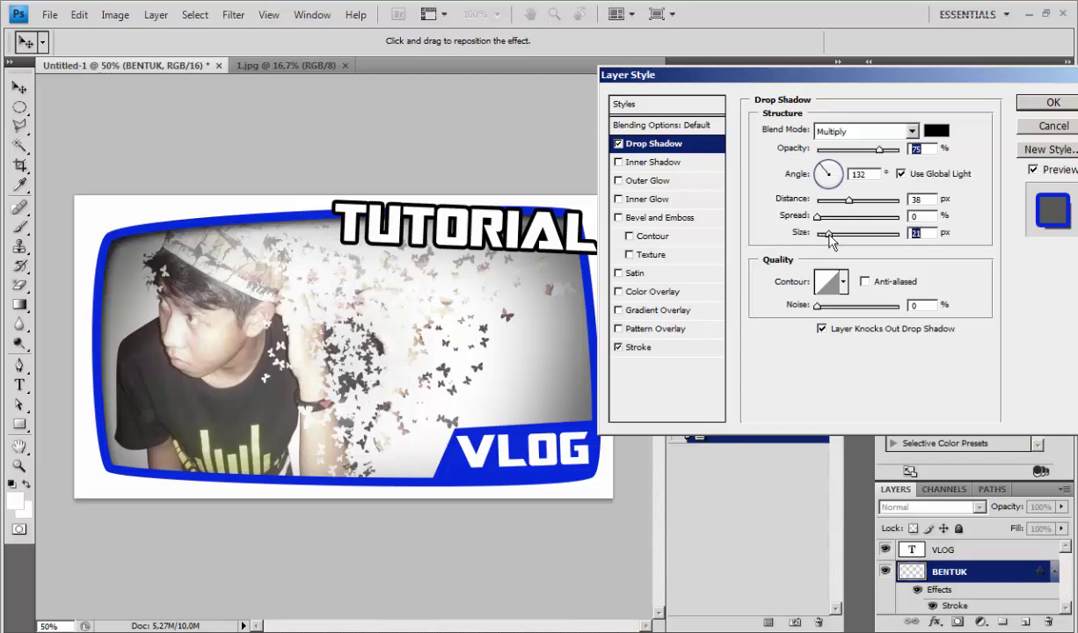
left_click(1052, 102)
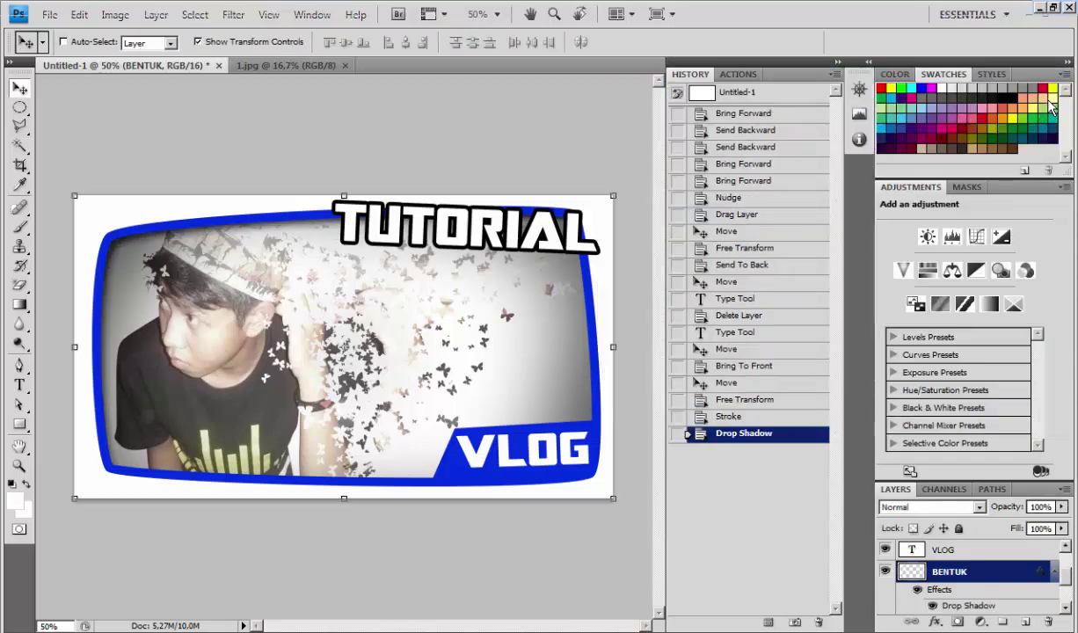
- Zoom in on the boy's head, then back out to 50% to see the whole banner
left_click(19, 465)
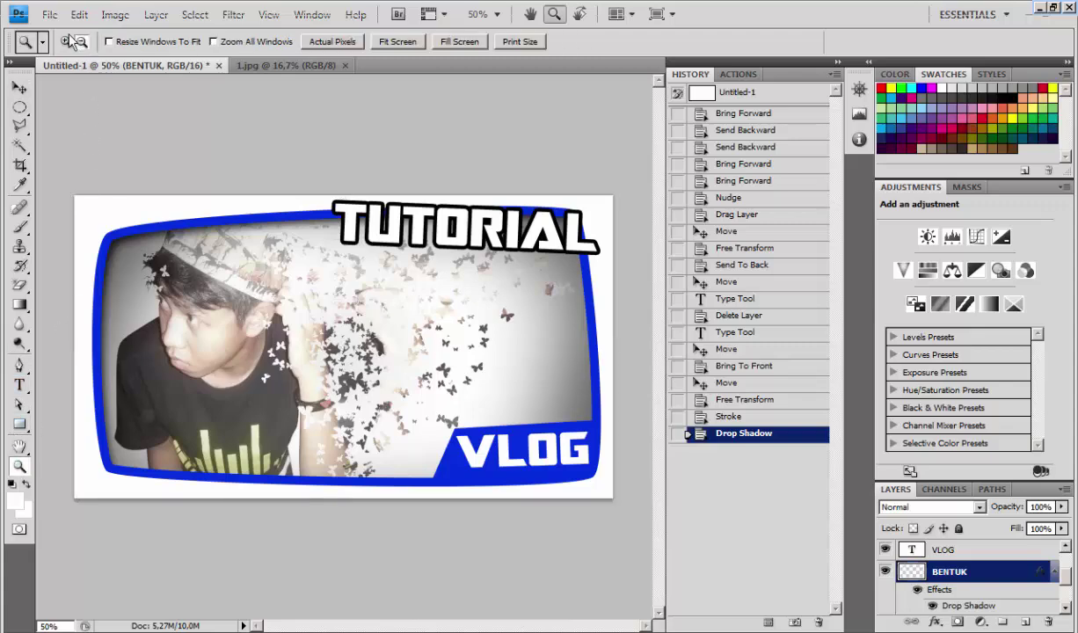
left_click(140, 280)
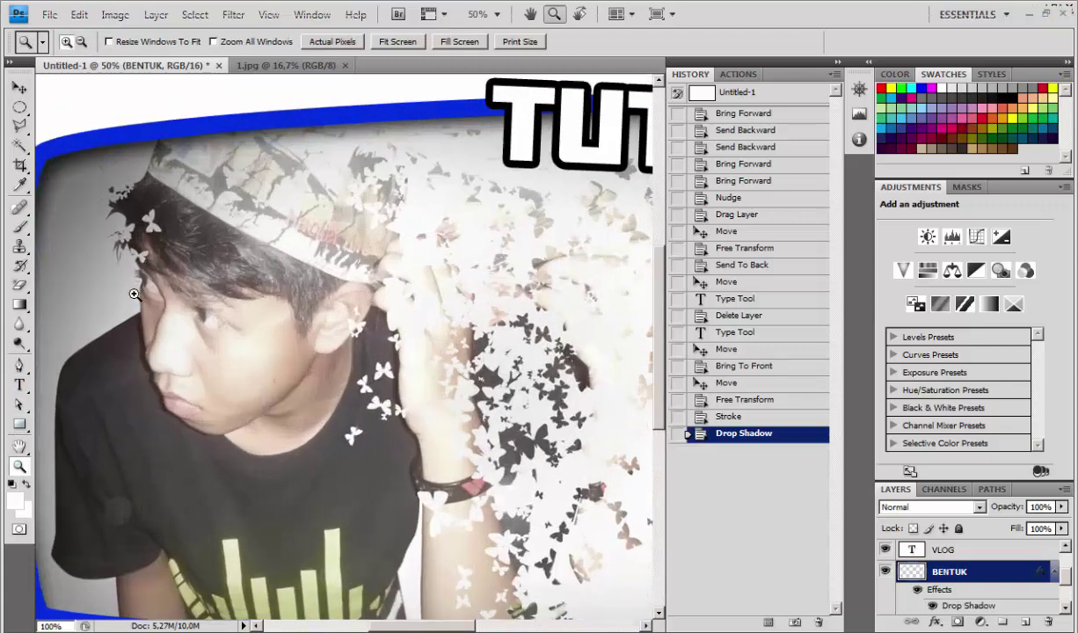
left_click(207, 202, "alt")
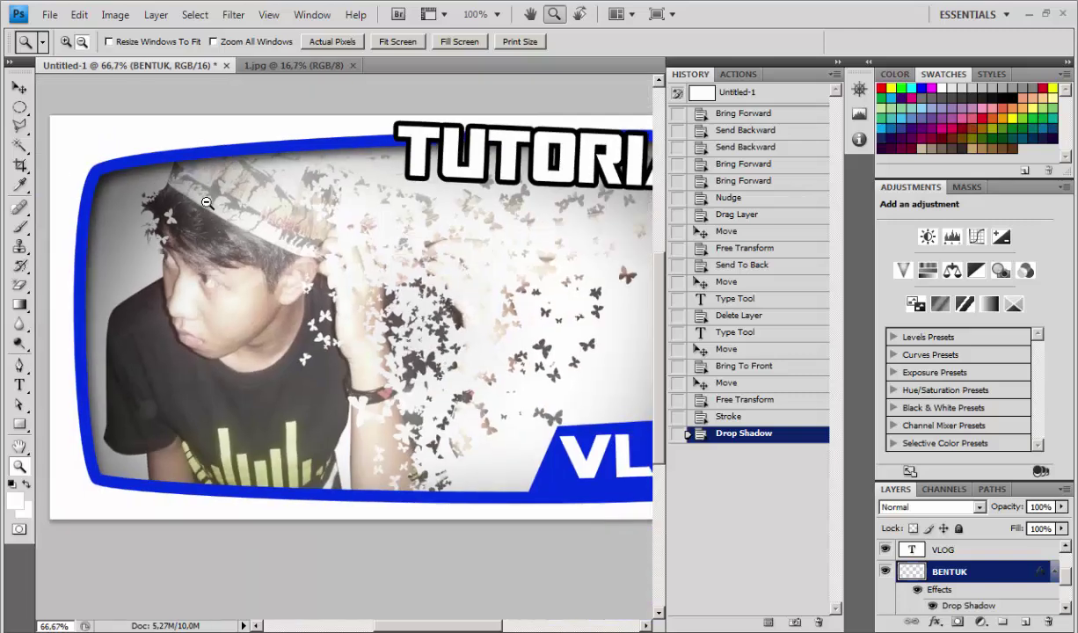
left_click(206, 202, "alt")
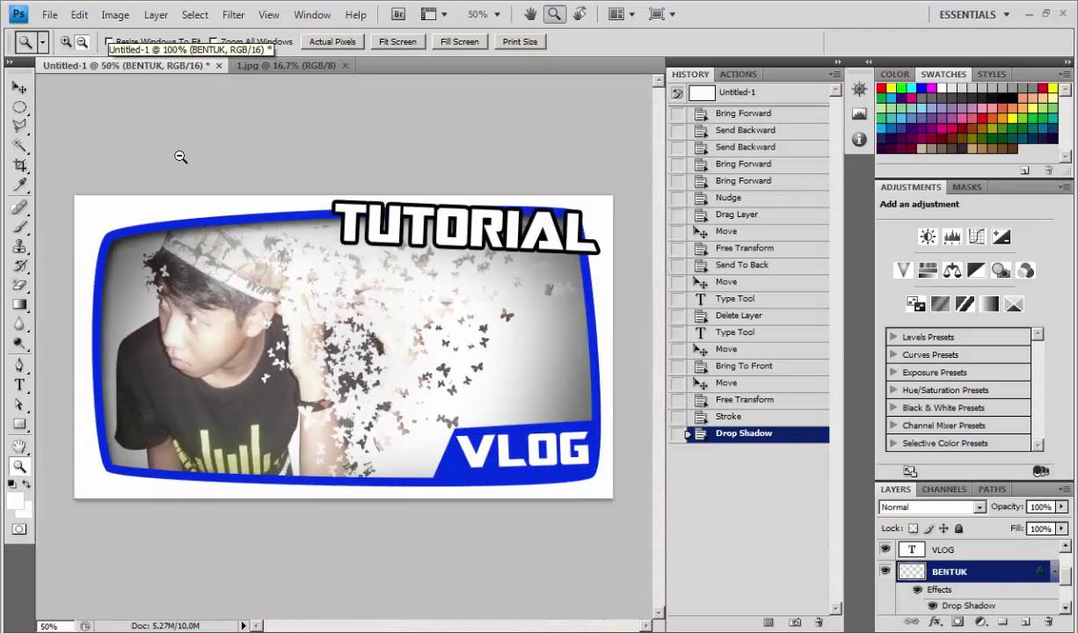
scroll(1070, 573, "up", 2)
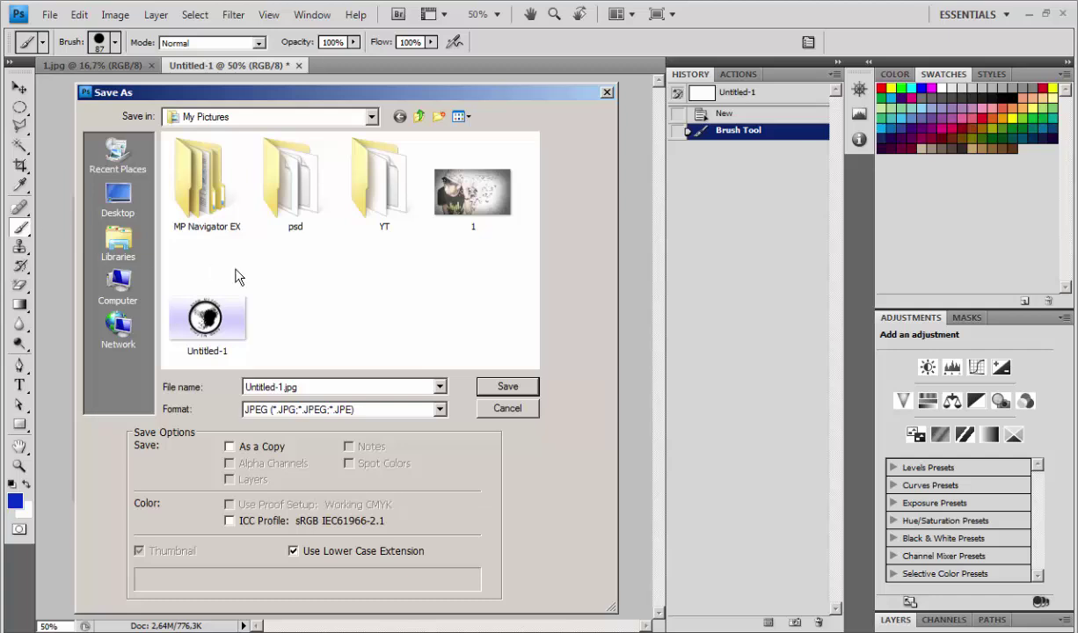
- Select the file name Untitled-1.jpg and switch the save format to PNG, then back to JPEG
double_click(313, 389)
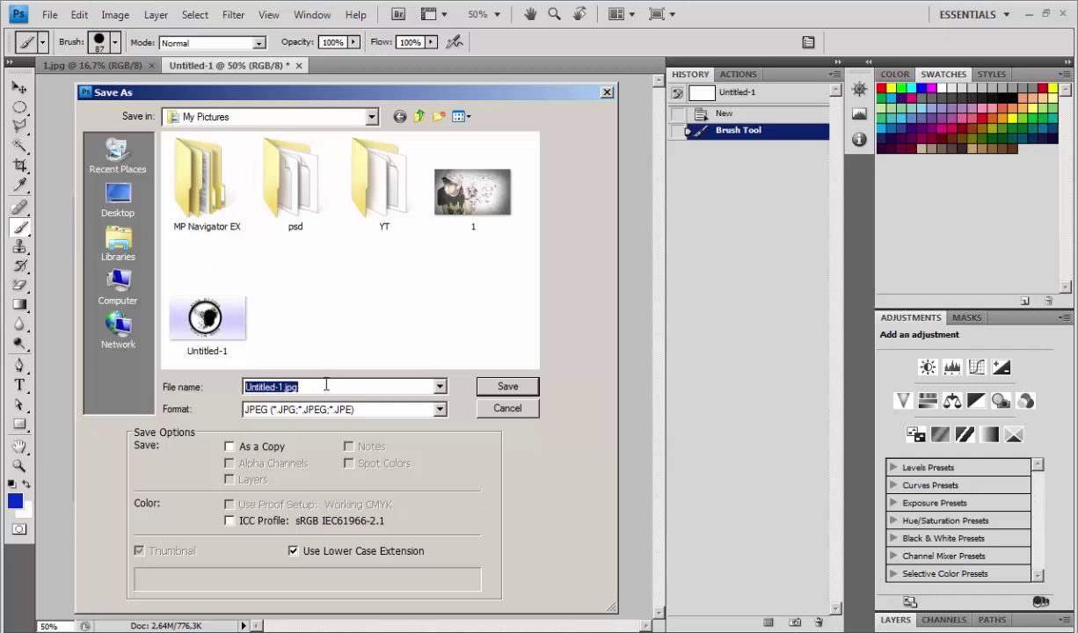
left_click(423, 409)
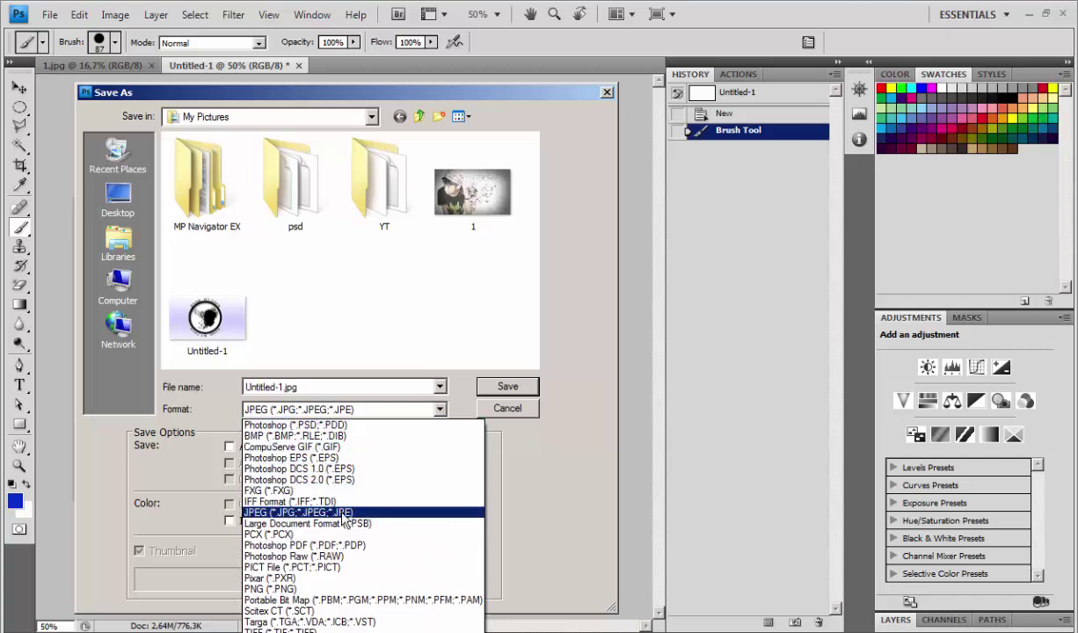
left_click(342, 512)
left_click(437, 409)
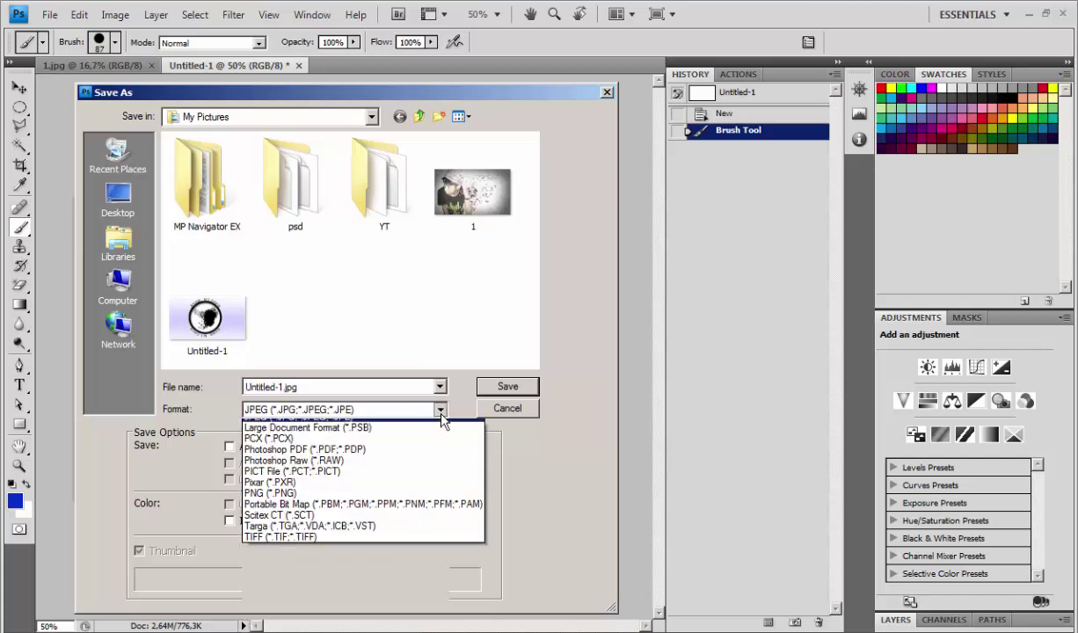
left_click(299, 589)
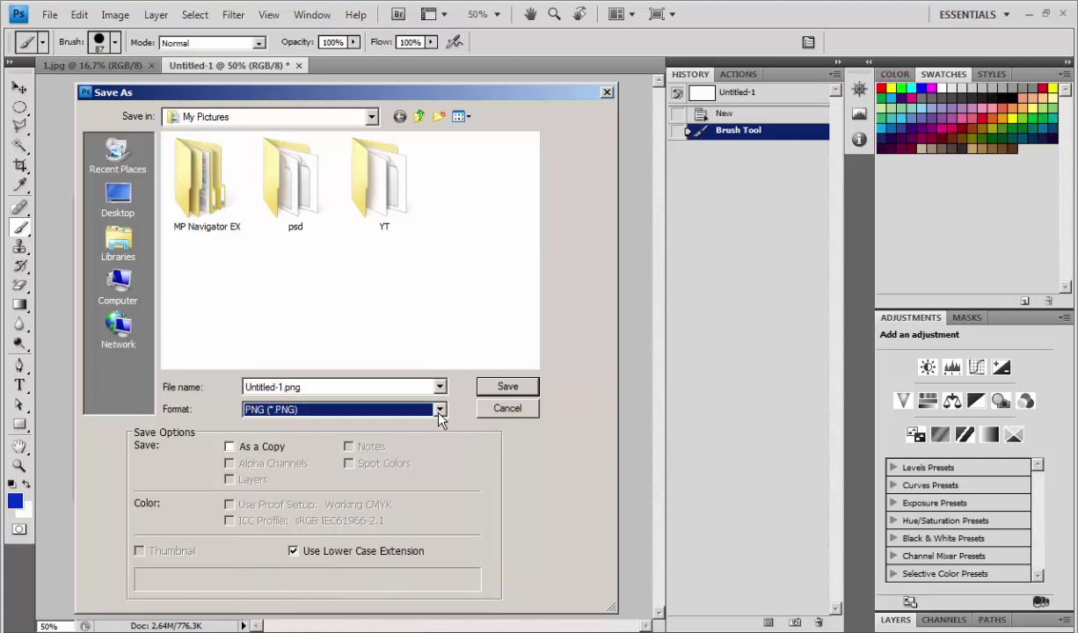
left_click(425, 406)
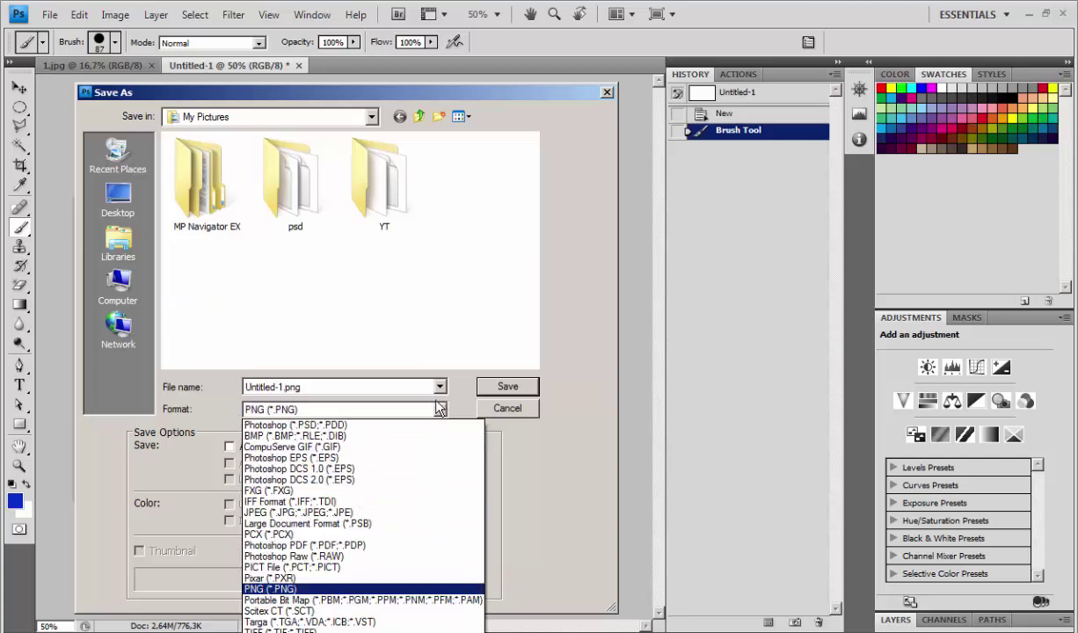
left_click(342, 519)
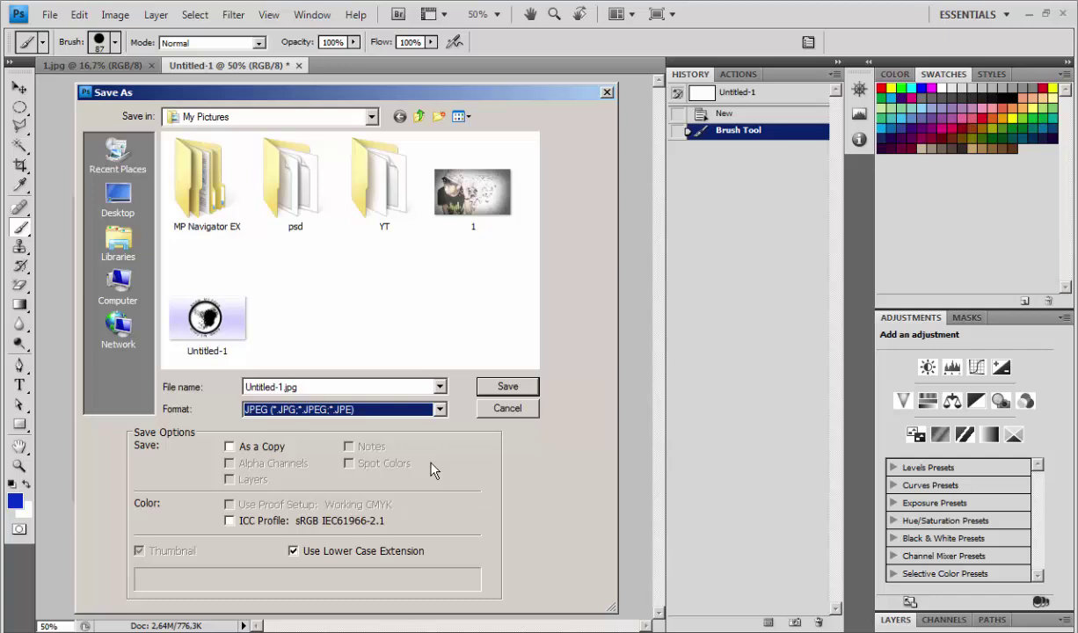